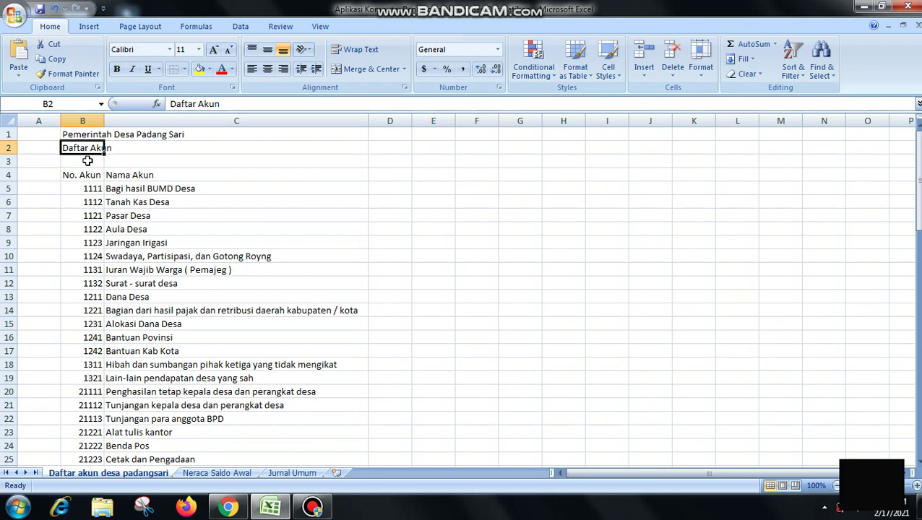
pyautogui.click(137, 165)
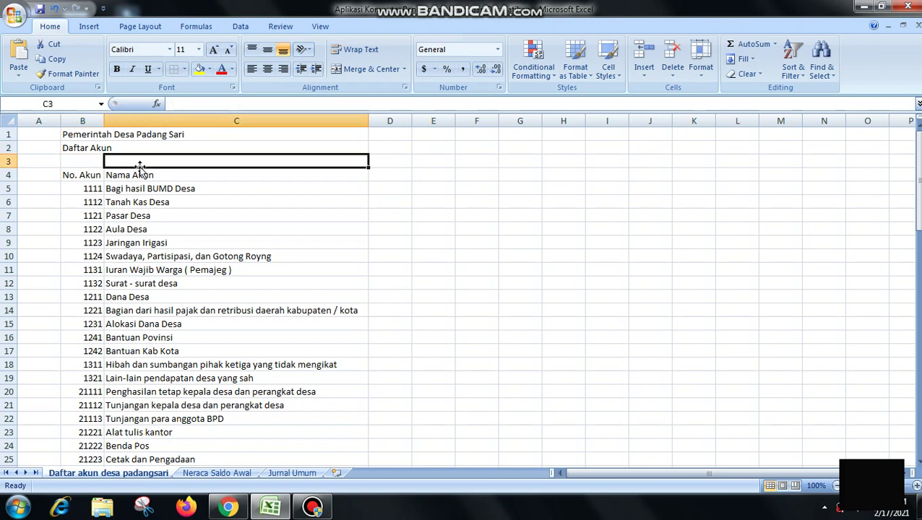
pyautogui.click(95, 166)
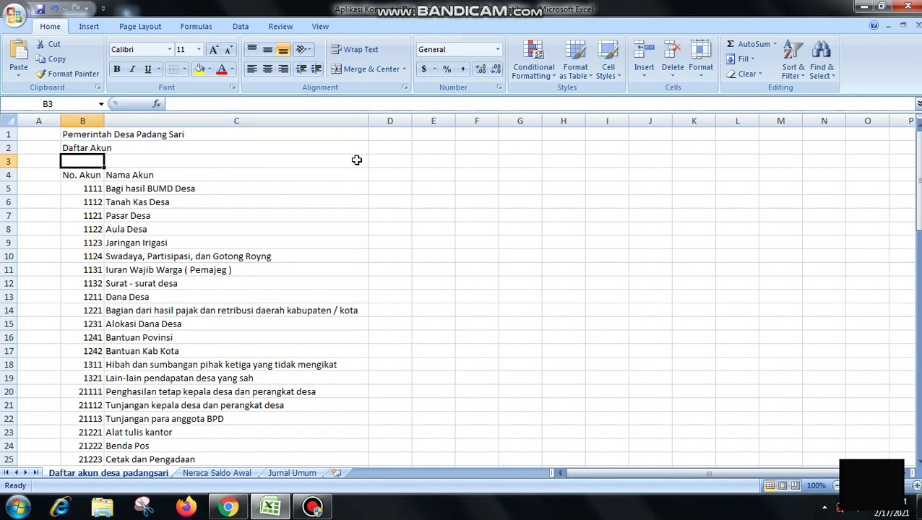
pyautogui.click(316, 147)
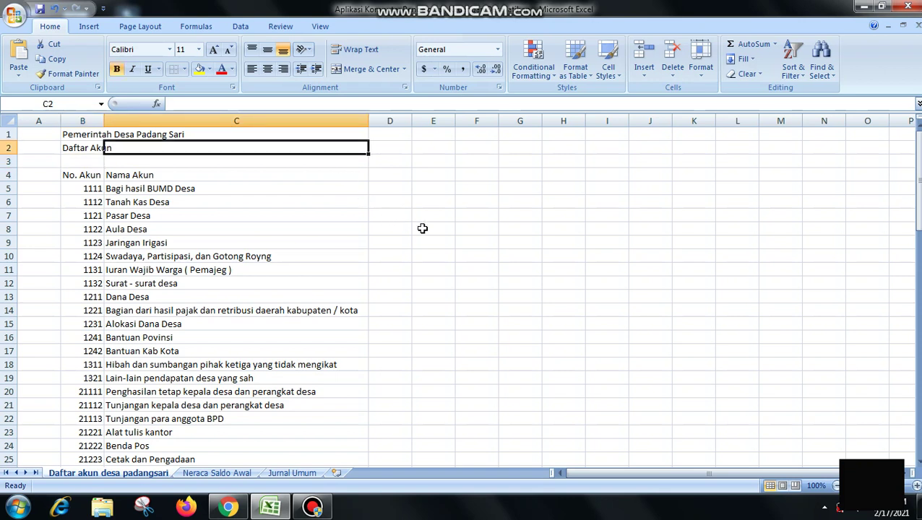
pyautogui.click(328, 180)
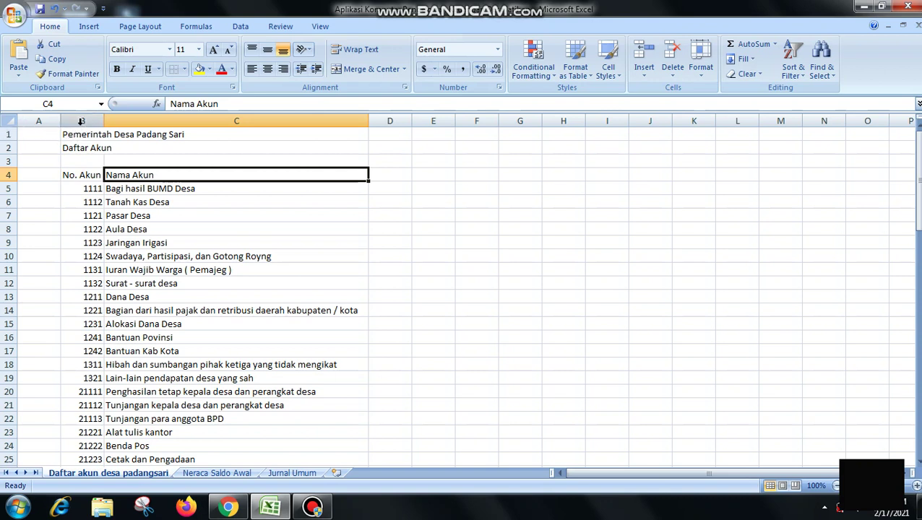
pyautogui.click(32, 134)
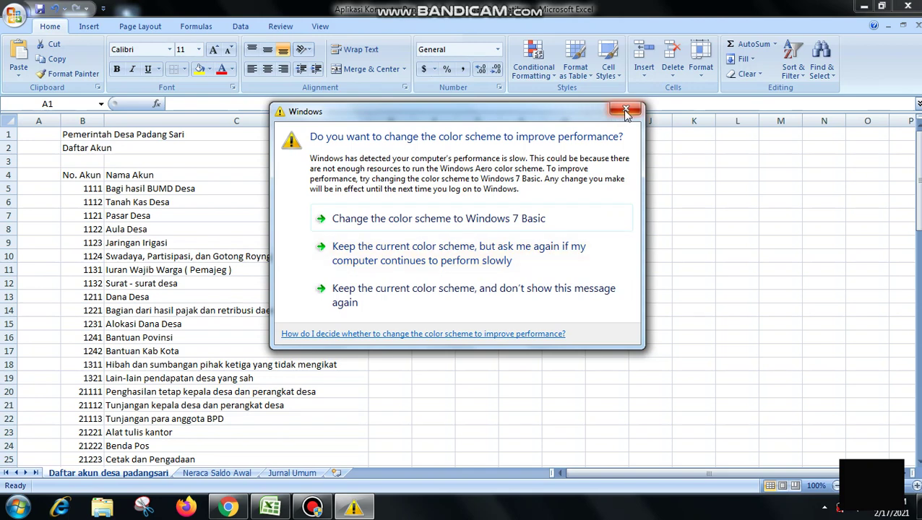
# - Dismiss the Windows color scheme prompt, and merge and center the two title lines across B1:C1 and B2:C2
pyautogui.click(625, 110)
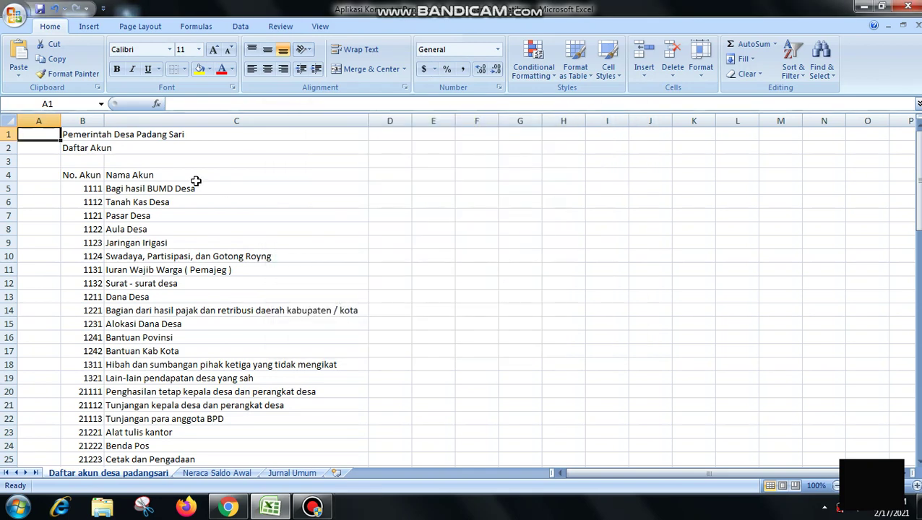
pyautogui.click(83, 137)
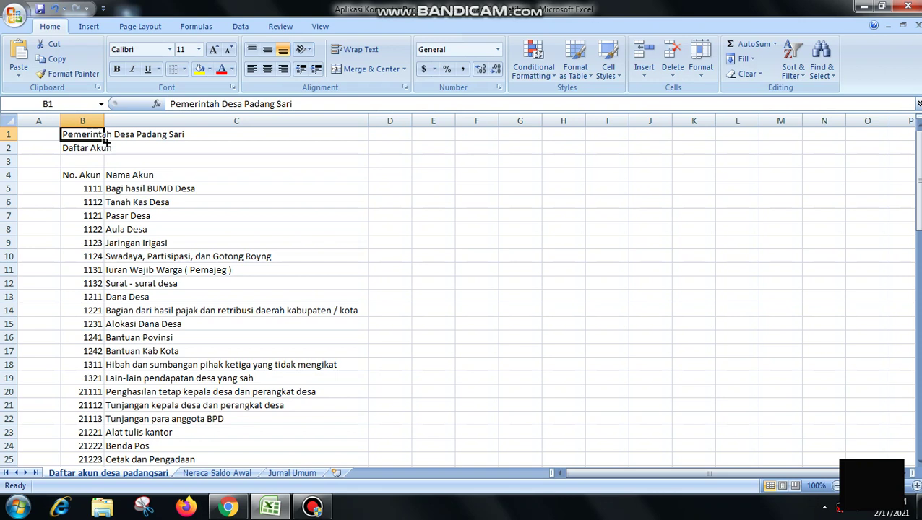
pyautogui.moveTo(106, 141); pyautogui.dragTo(106, 143)
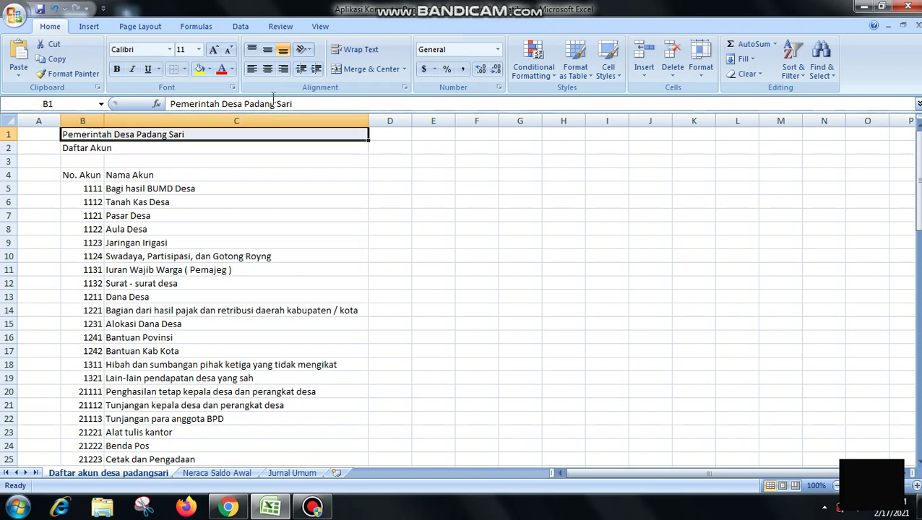
pyautogui.click(365, 71)
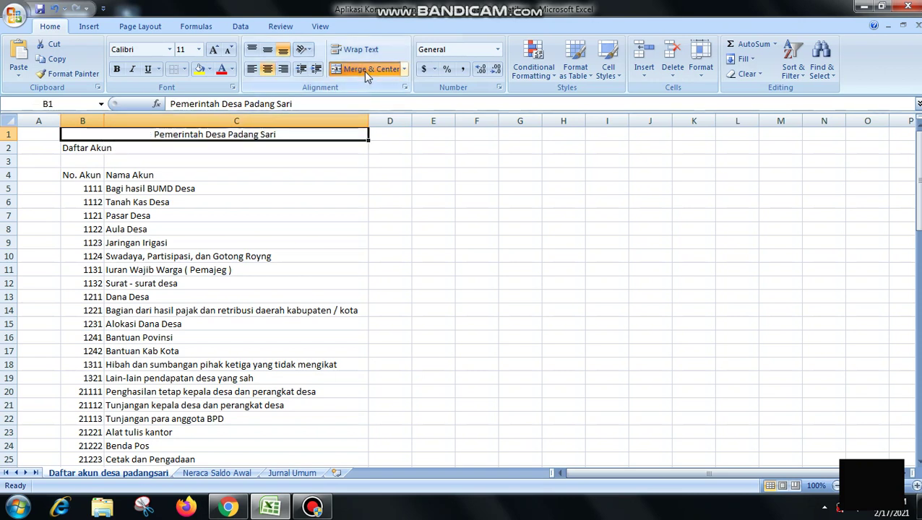
pyautogui.moveTo(81, 152); pyautogui.dragTo(106, 150)
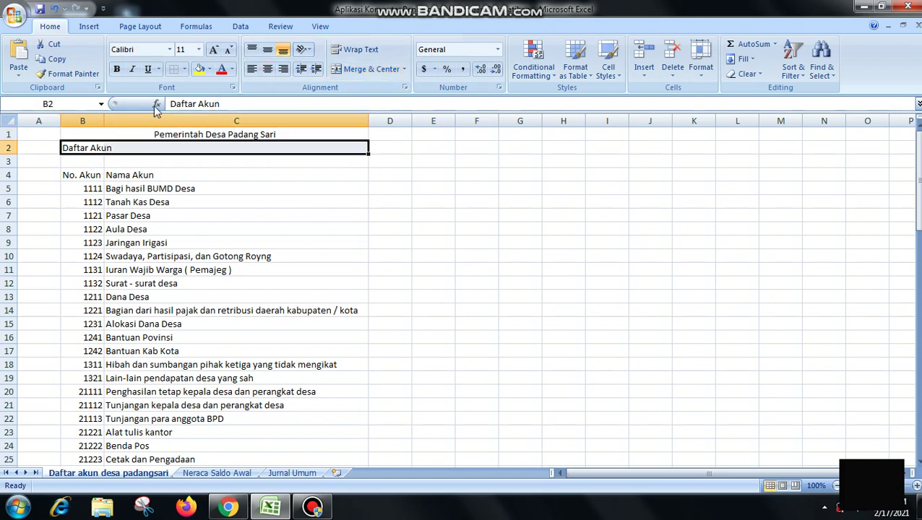
pyautogui.click(343, 70)
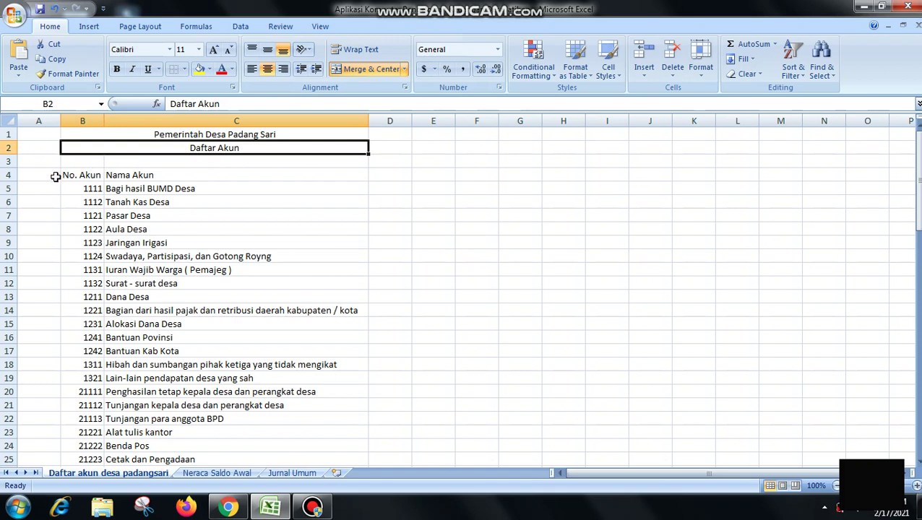
# - Center the contents of header row 4 and of the account number column B
pyautogui.moveTo(7, 179); pyautogui.dragTo(7, 178)
pyautogui.click(8, 175)
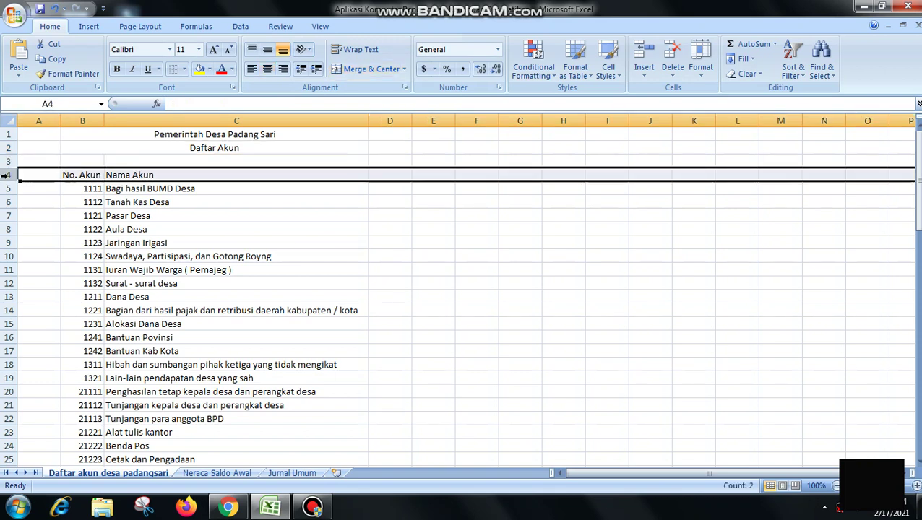
pyautogui.click(267, 70)
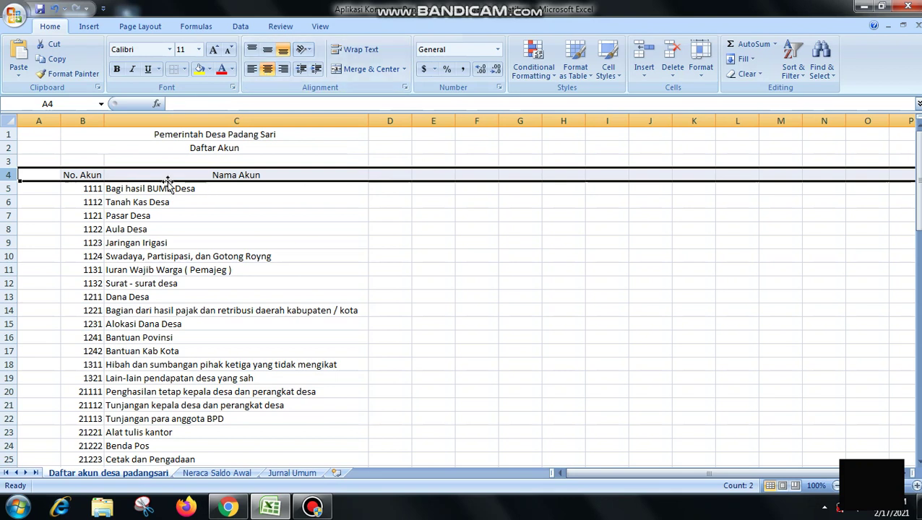
pyautogui.click(82, 120)
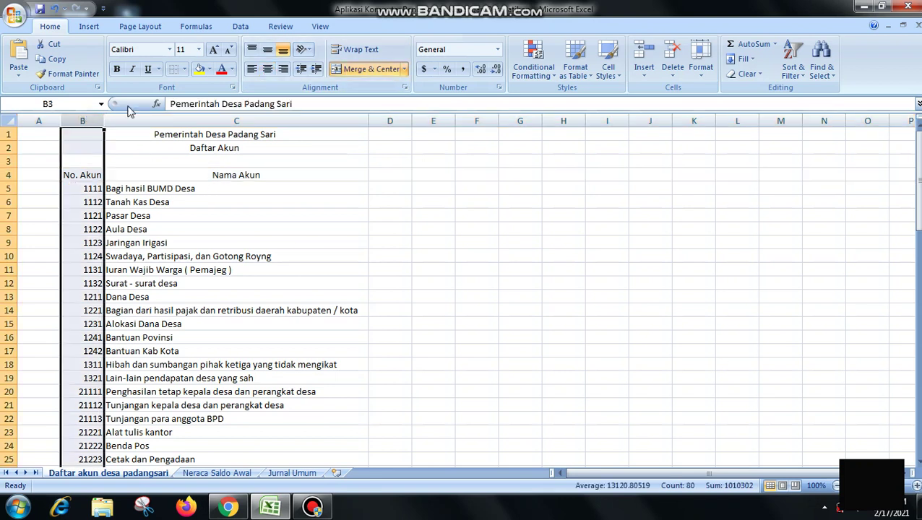
pyautogui.click(267, 70)
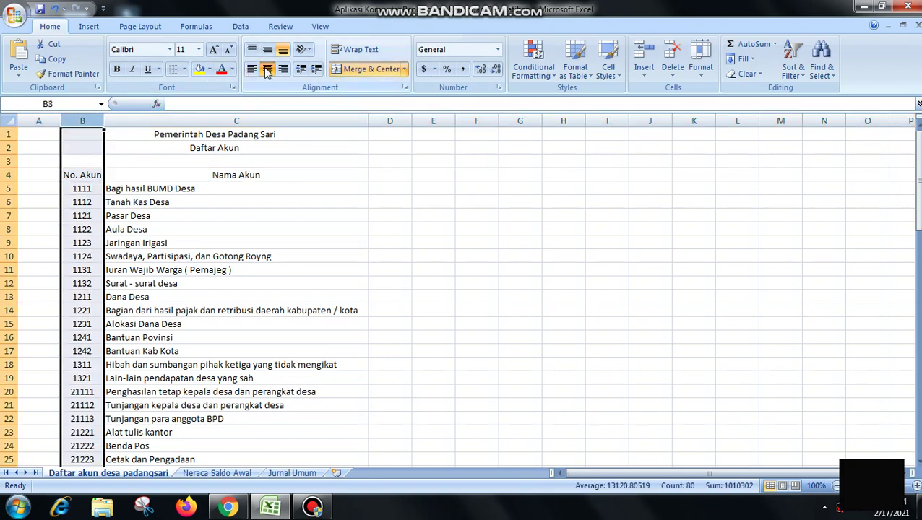
# - Apply all borders to the account table from the header row down to the last account, B4:C81
pyautogui.click(77, 178)
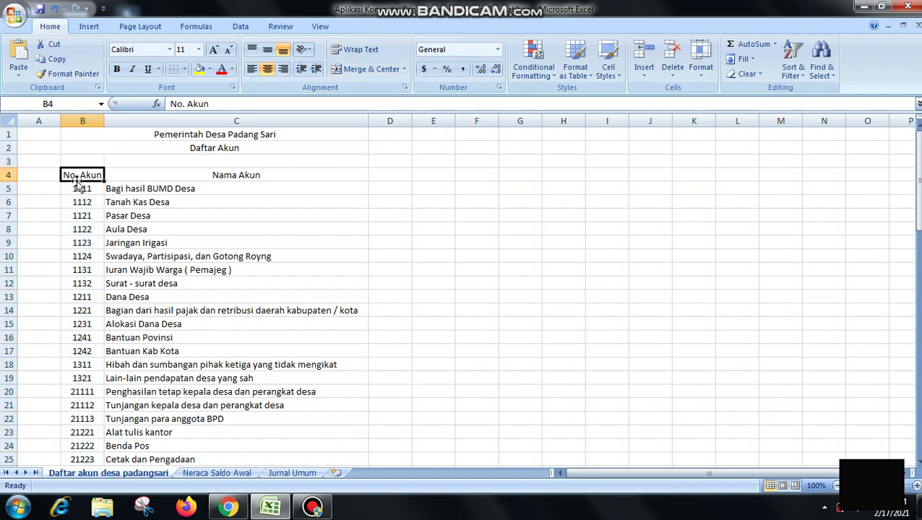
pyautogui.moveTo(77, 182); pyautogui.dragTo(75, 181)
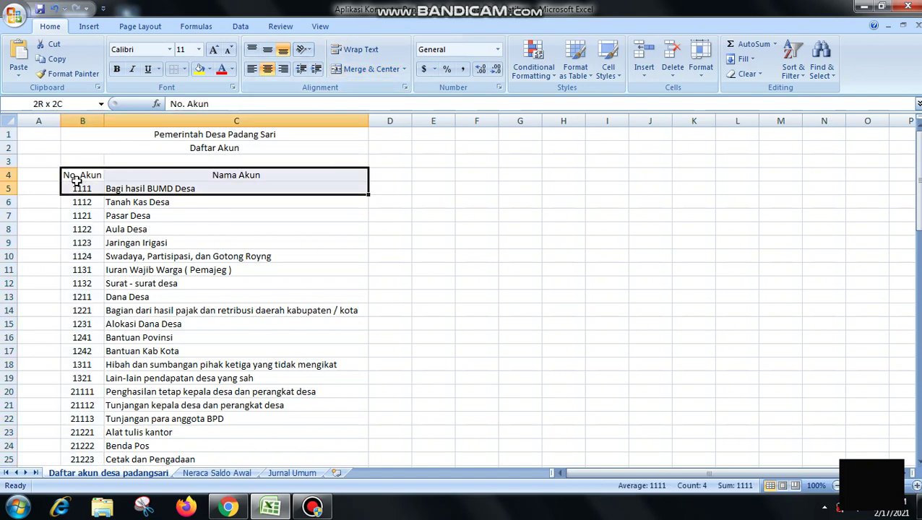
pyautogui.hotkey('ctrl', 'shift', 'Down')
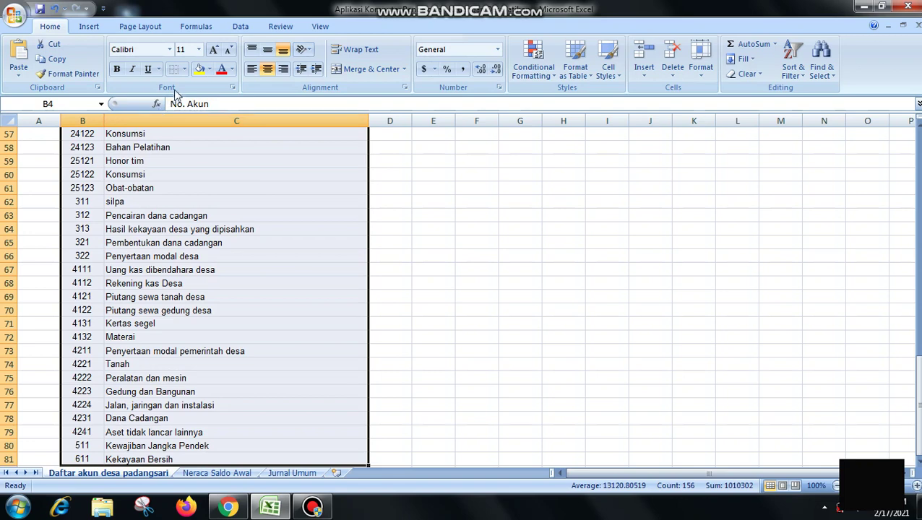
pyautogui.click(184, 69)
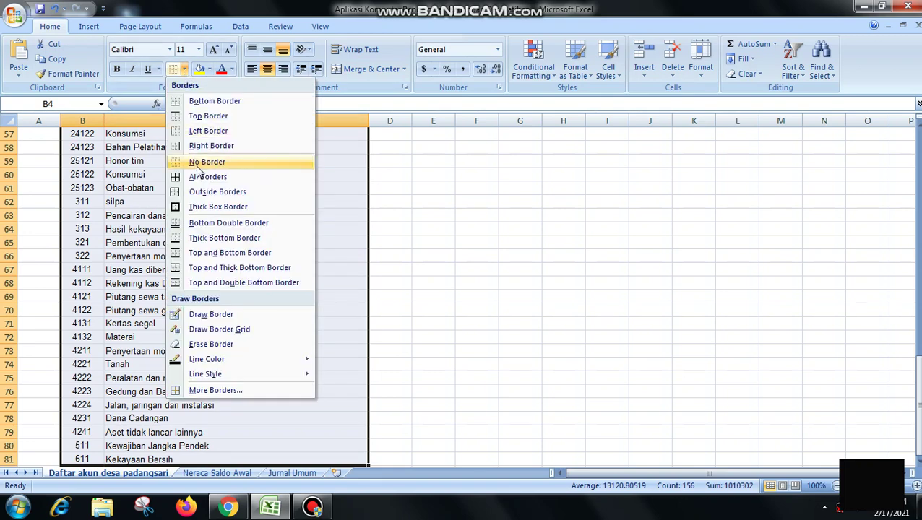
pyautogui.click(202, 176)
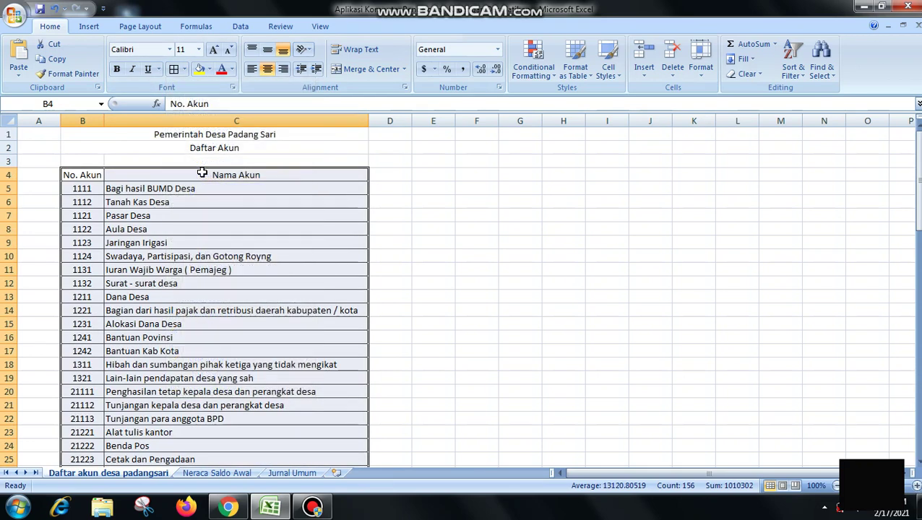
pyautogui.click(202, 174)
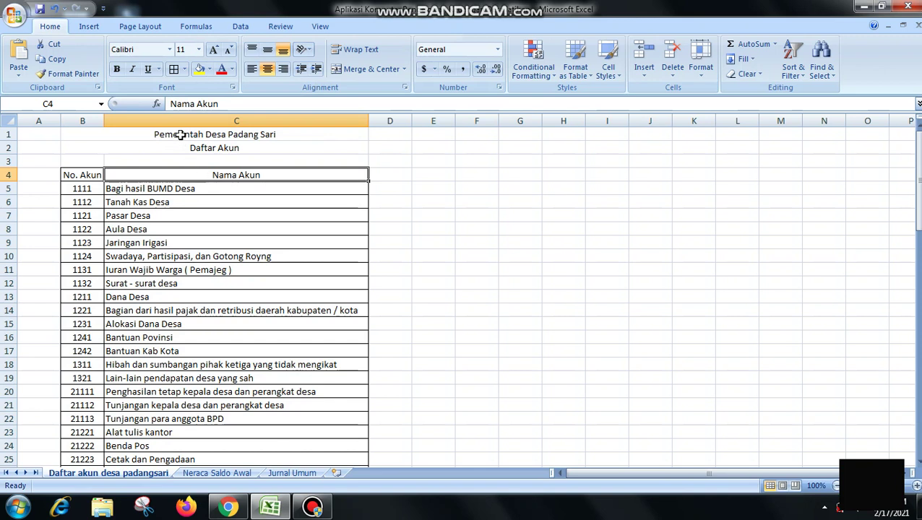
# - Make the two title lines and the header row 4 of the account list bold
pyautogui.moveTo(180, 134); pyautogui.dragTo(180, 147)
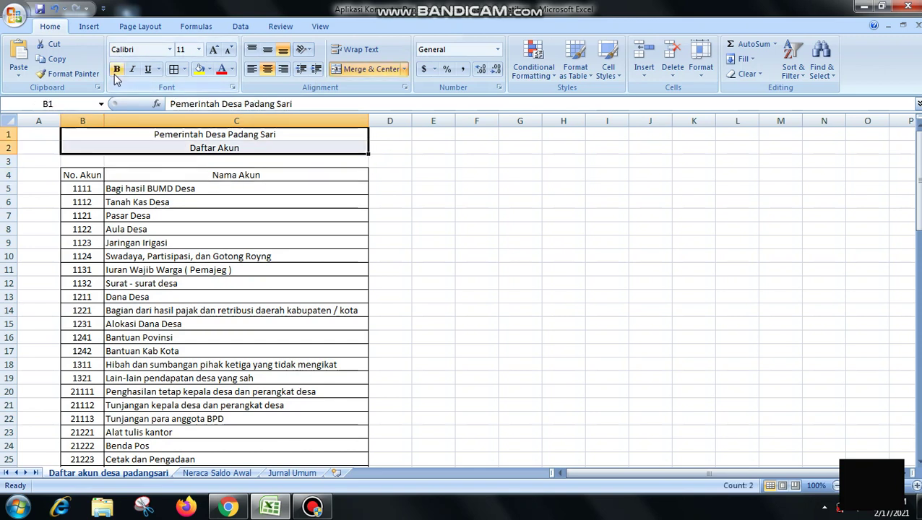
pyautogui.click(116, 70)
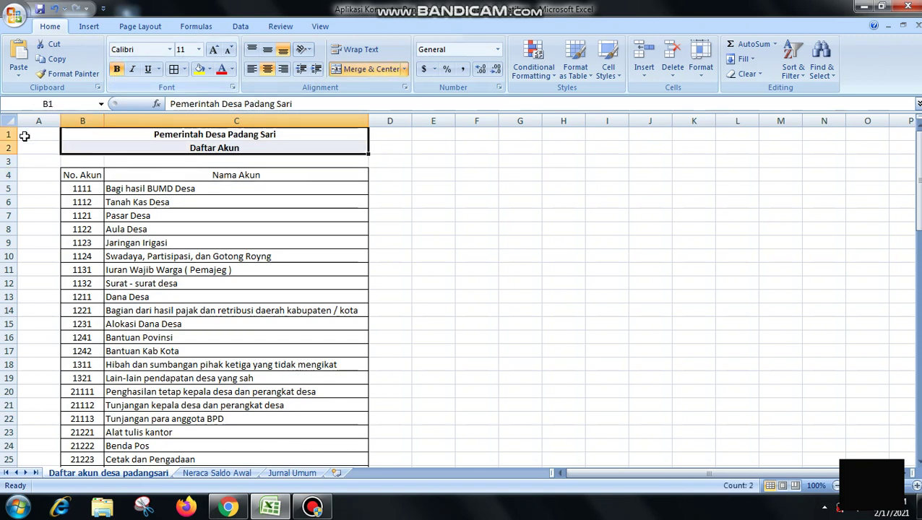
pyautogui.click(6, 175)
pyautogui.click(118, 72)
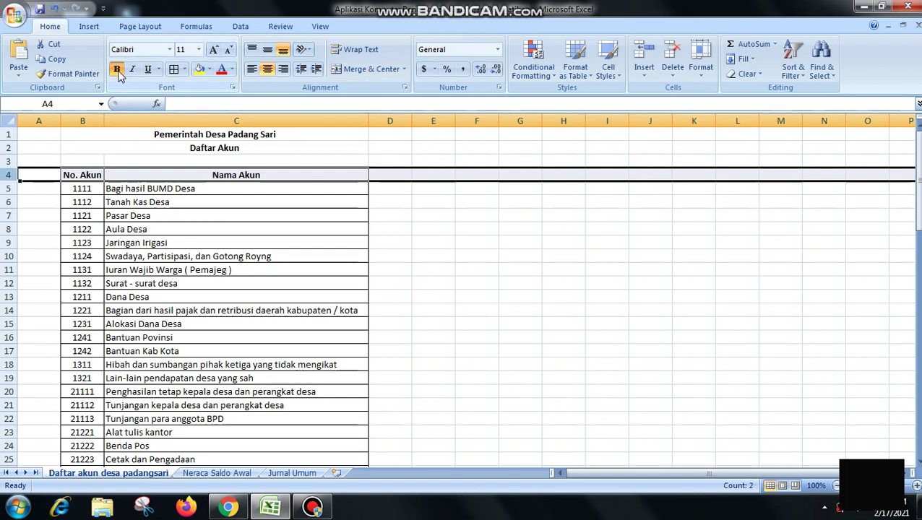
pyautogui.click(382, 309)
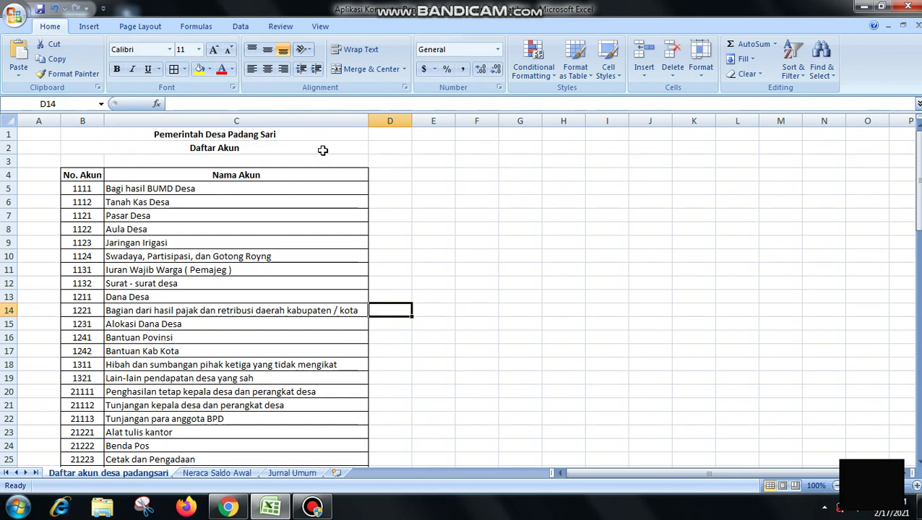
# - On the Neraca Saldo Awal sheet, merge and center the title Pemerintah Desa Padangsari across B1:E1
pyautogui.click(217, 473)
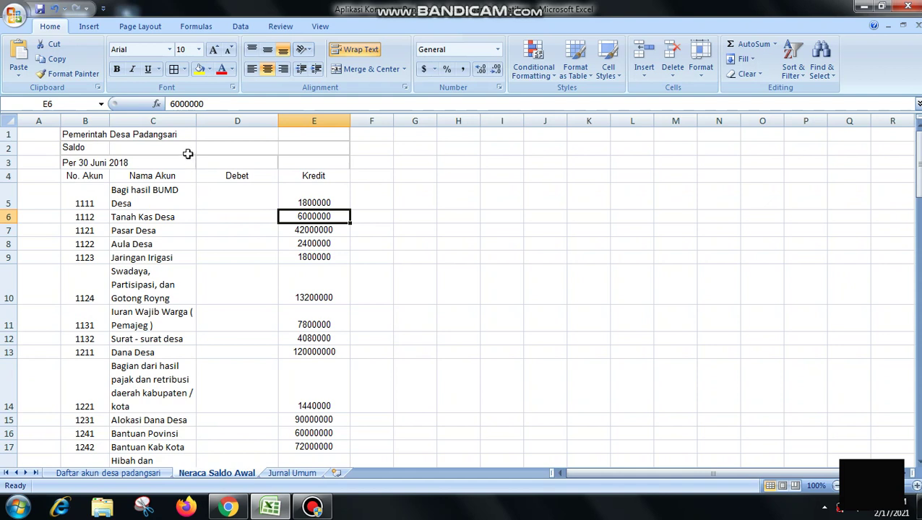
pyautogui.click(96, 134)
pyautogui.hotkey('shift', 'Right')
pyautogui.hotkey('shift', 'Right')
pyautogui.hotkey('shift', 'Right')
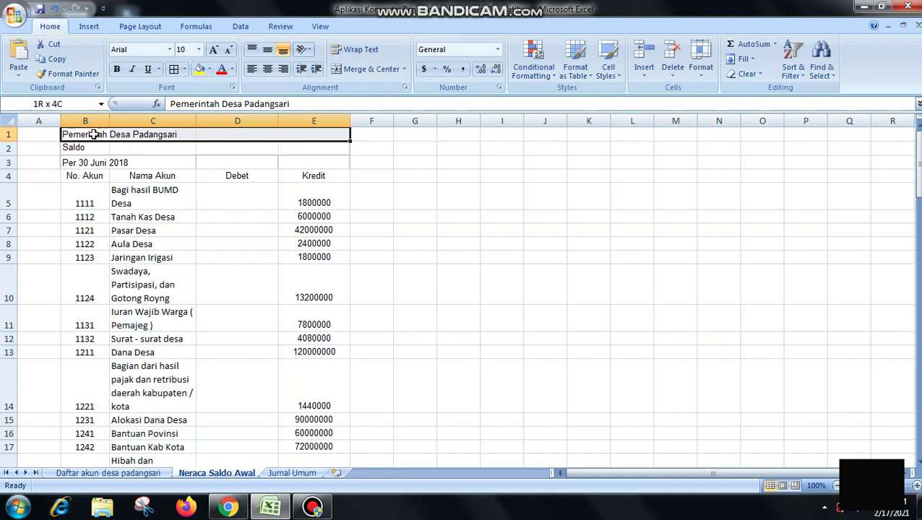
pyautogui.click(361, 68)
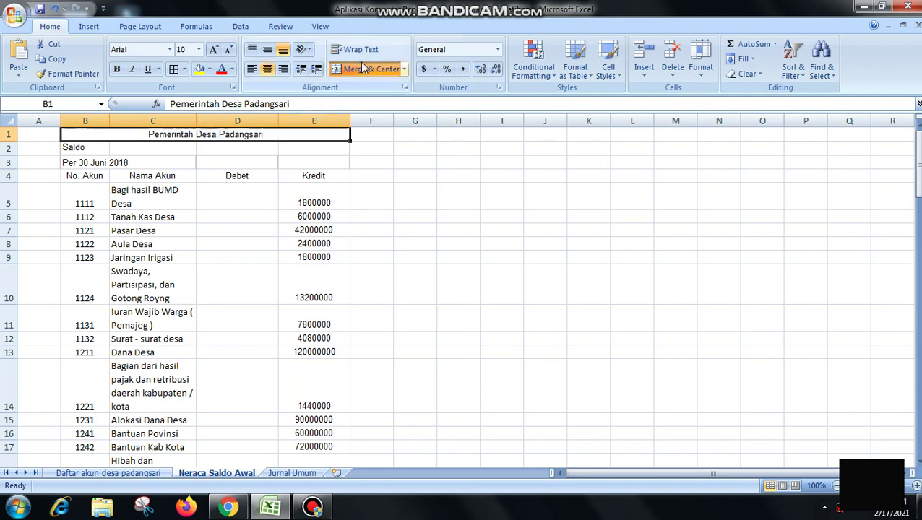
# - Merge and center Daftar Saldo across B2:E2 and Per 30 Juni 2018 across B3:E3
pyautogui.click(70, 149)
pyautogui.hotkey('shift', 'Right')
pyautogui.hotkey('shift', 'Right')
pyautogui.hotkey('shift', 'Right')
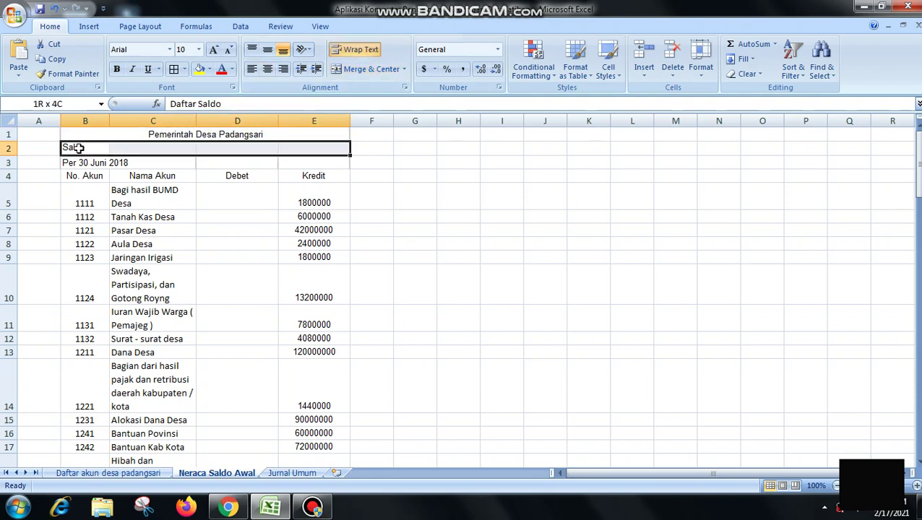
pyautogui.click(371, 72)
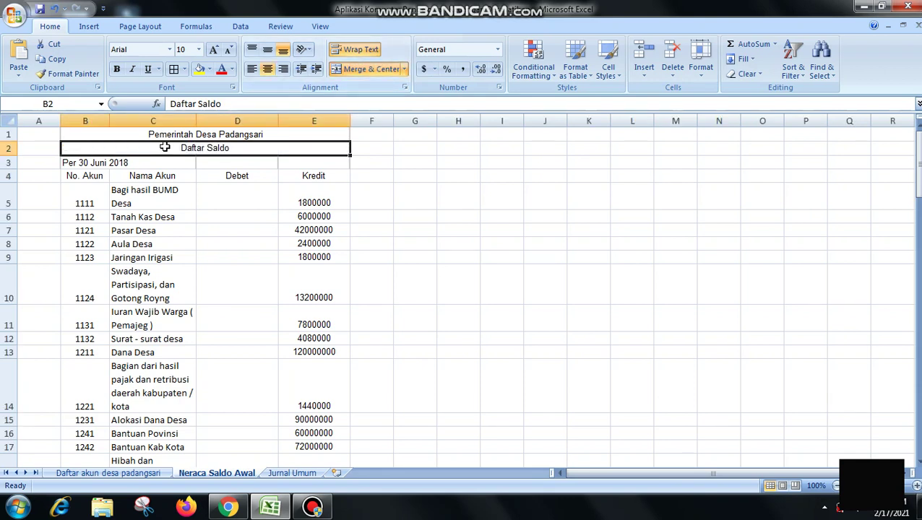
pyautogui.click(80, 163)
pyautogui.hotkey('shift', 'Right')
pyautogui.hotkey('shift', 'Right')
pyautogui.hotkey('shift', 'Right')
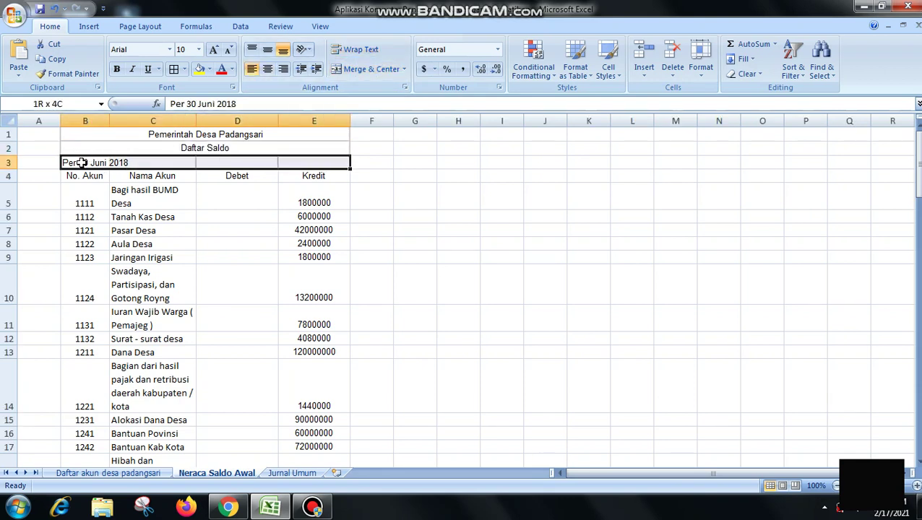
pyautogui.click(368, 73)
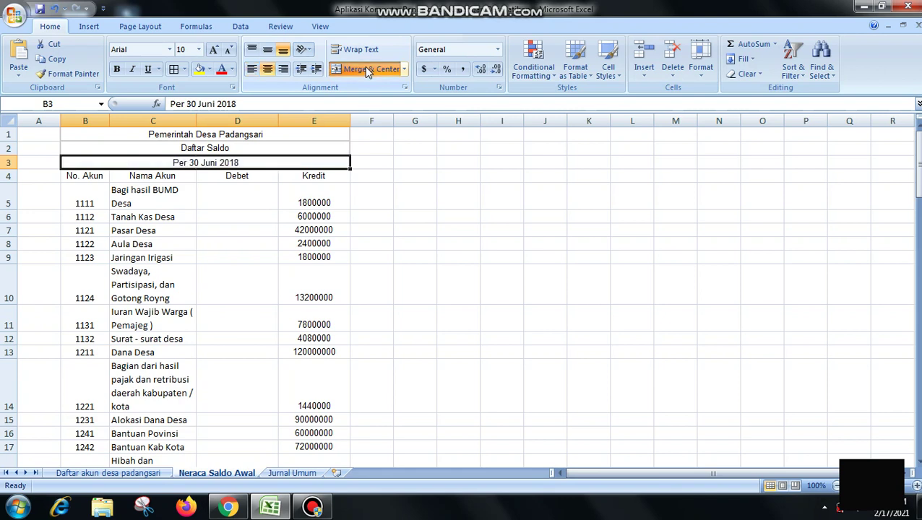
# - Make the three title lines and the column headings in B4:E4 of the balance table bold
pyautogui.click(246, 137)
pyautogui.hotkey('shift', 'Down')
pyautogui.hotkey('shift', 'Down')
pyautogui.hotkey('ctrl', 'b')
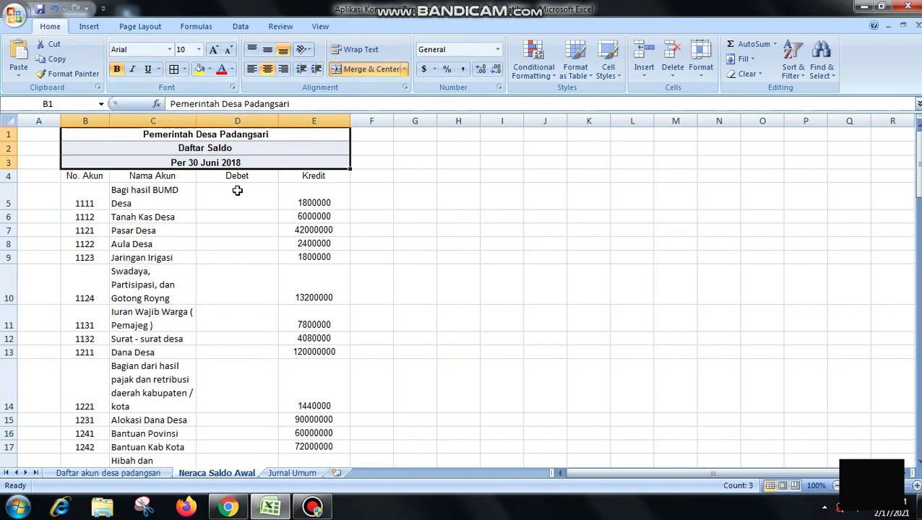
pyautogui.moveTo(84, 175); pyautogui.dragTo(88, 175)
pyautogui.hotkey('shift', 'Right')
pyautogui.hotkey('shift', 'Right')
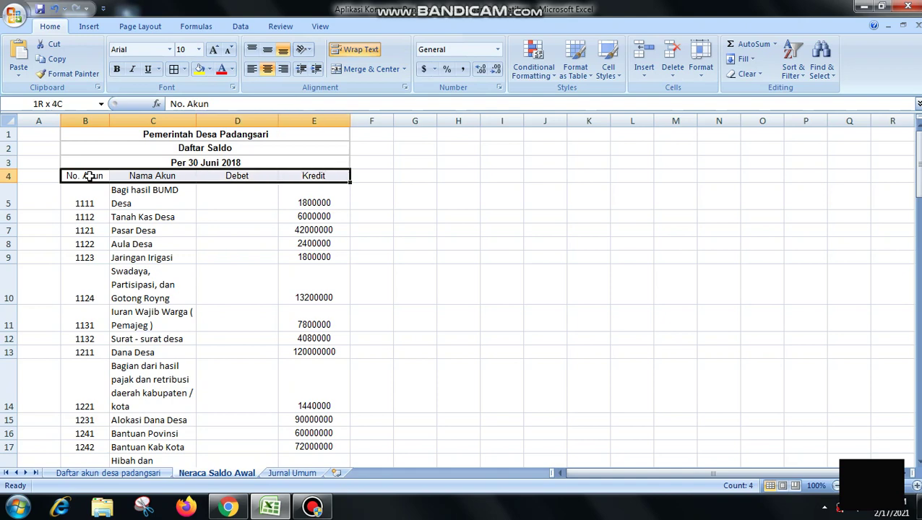
pyautogui.hotkey('ctrl', 'b')
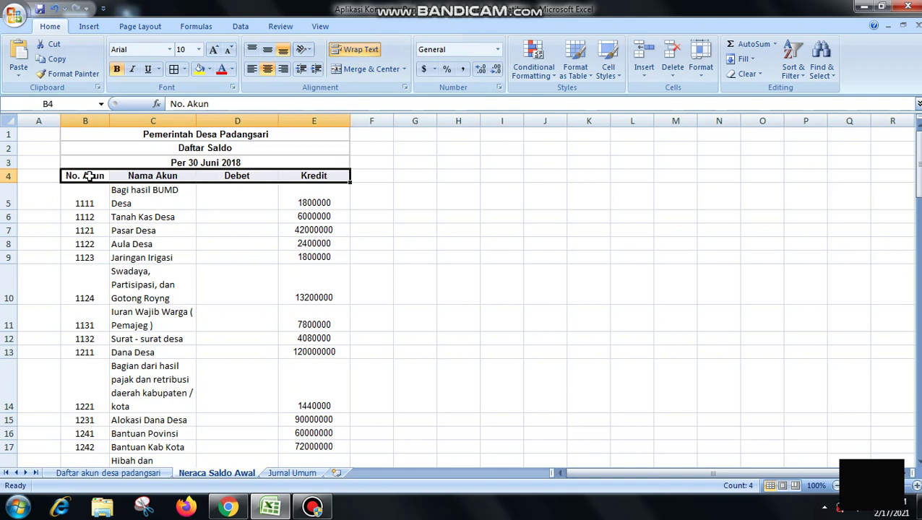
# - Apply all borders to the balance table B4:E82, from the column headings through the Jumlah row
pyautogui.hotkey('shift', 'Down')
pyautogui.hotkey('ctrl', 'shift', 'Down')
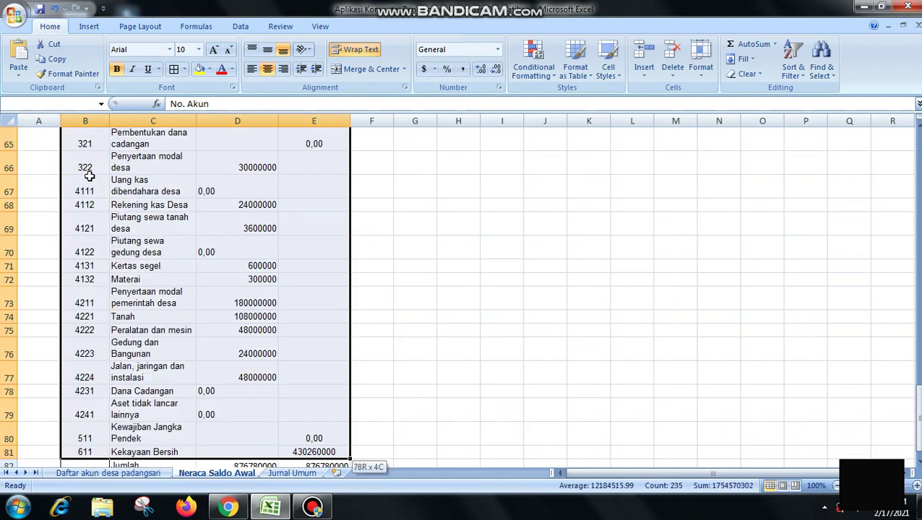
pyautogui.hotkey('shift', 'Down')
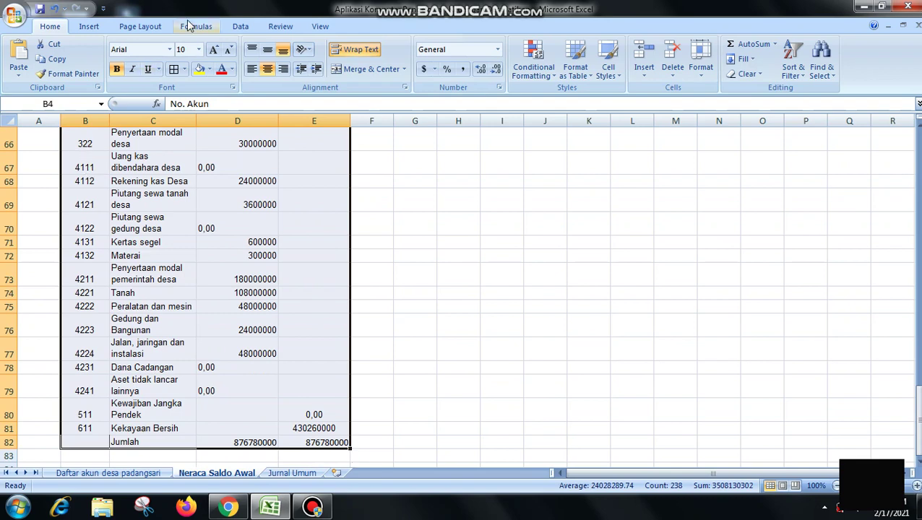
pyautogui.click(184, 70)
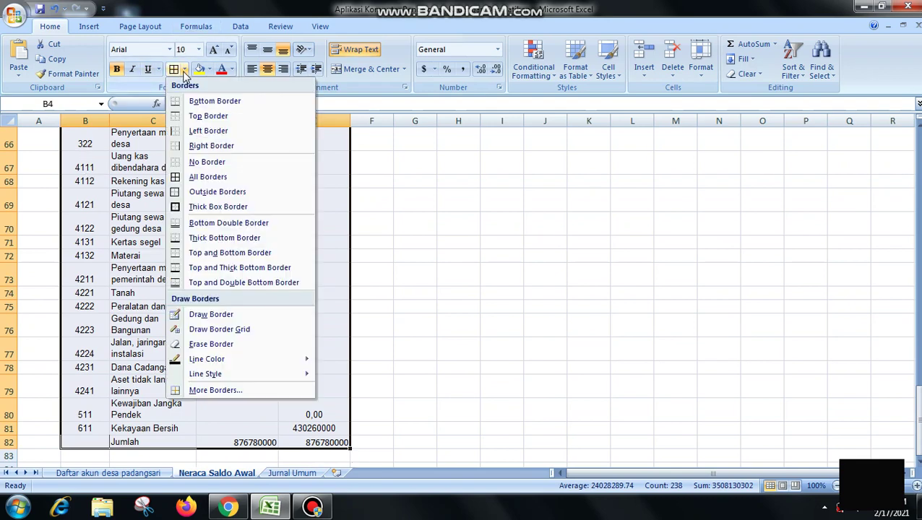
pyautogui.click(203, 177)
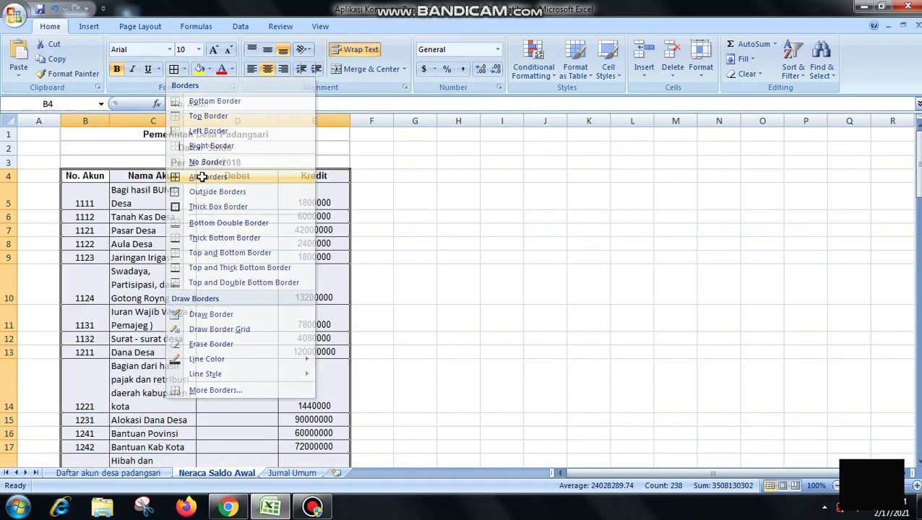
pyautogui.click(458, 121)
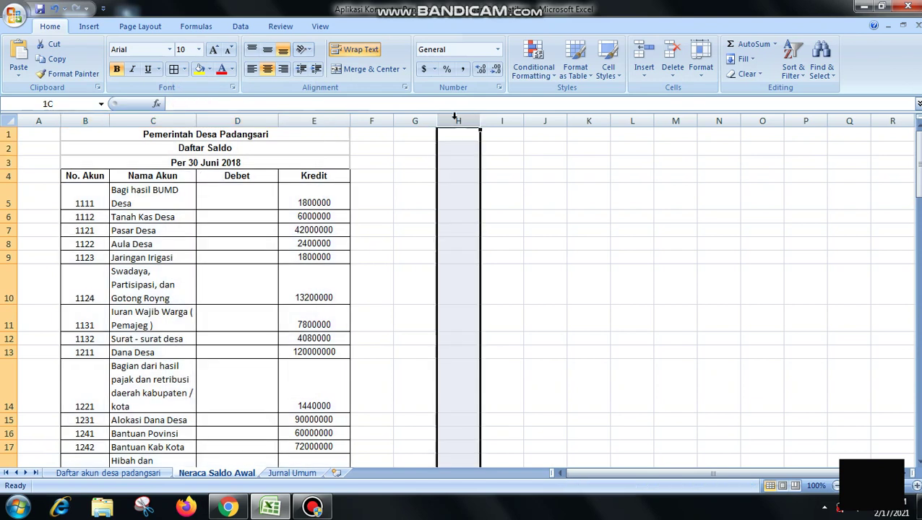
pyautogui.click(262, 202)
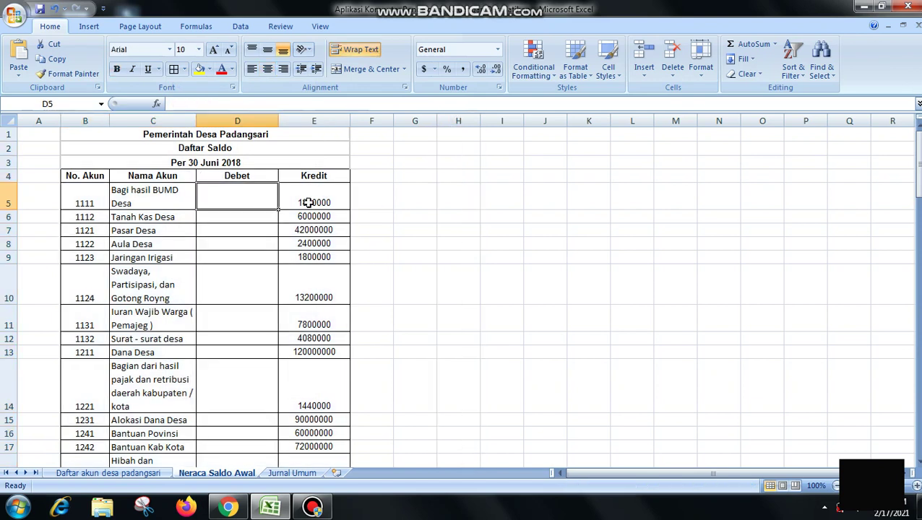
# - Widen all columns of the sheet to one uniform width and autofit all row heights to their contents
pyautogui.click(9, 118)
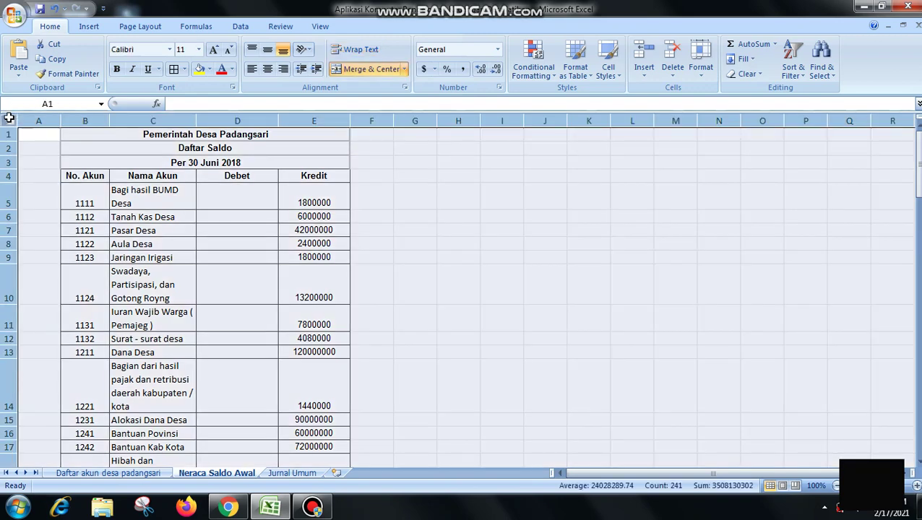
pyautogui.moveTo(197, 124); pyautogui.dragTo(198, 124)
pyautogui.doubleClick(198, 124)
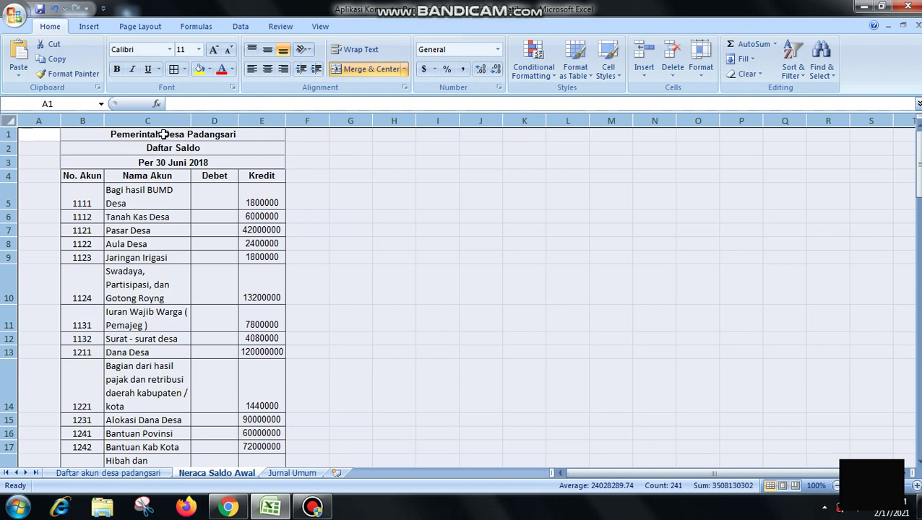
pyautogui.moveTo(195, 117); pyautogui.dragTo(282, 121)
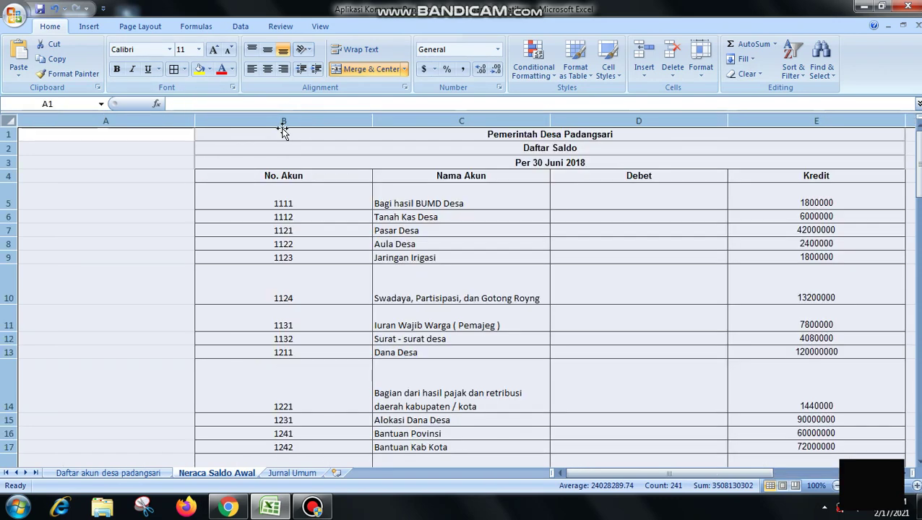
pyautogui.doubleClick(8, 210)
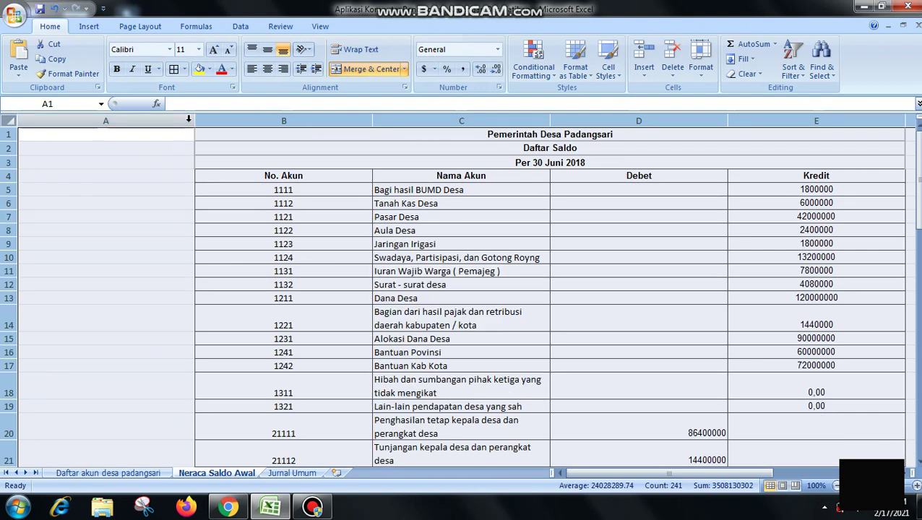
pyautogui.moveTo(198, 124); pyautogui.dragTo(39, 136)
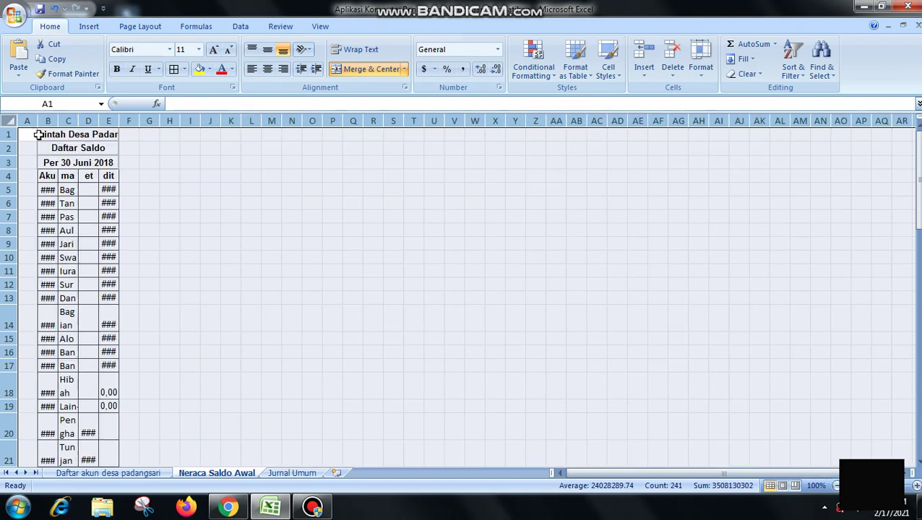
pyautogui.hotkey('ctrl', 'z')
pyautogui.click(52, 145)
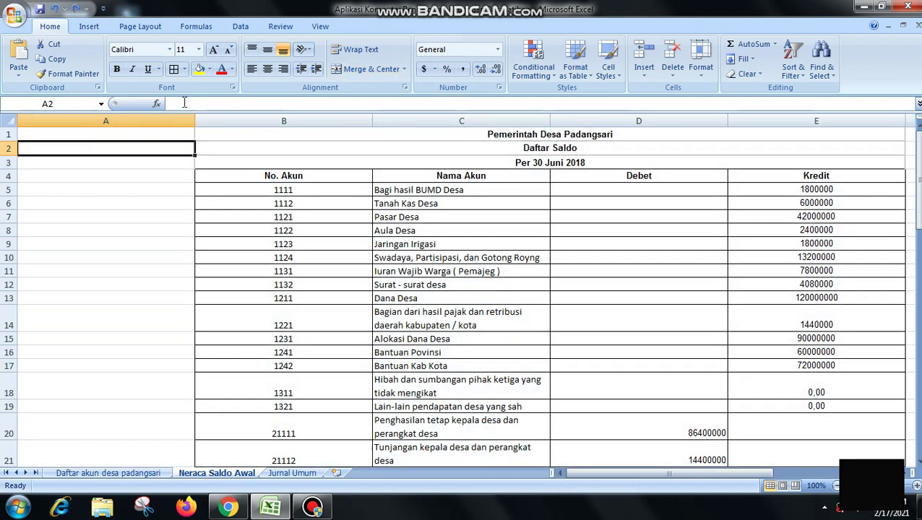
# - Narrow columns A, B, D and E to suit their contents, leaving the Nama Akun column wide
pyautogui.moveTo(197, 115); pyautogui.dragTo(56, 137)
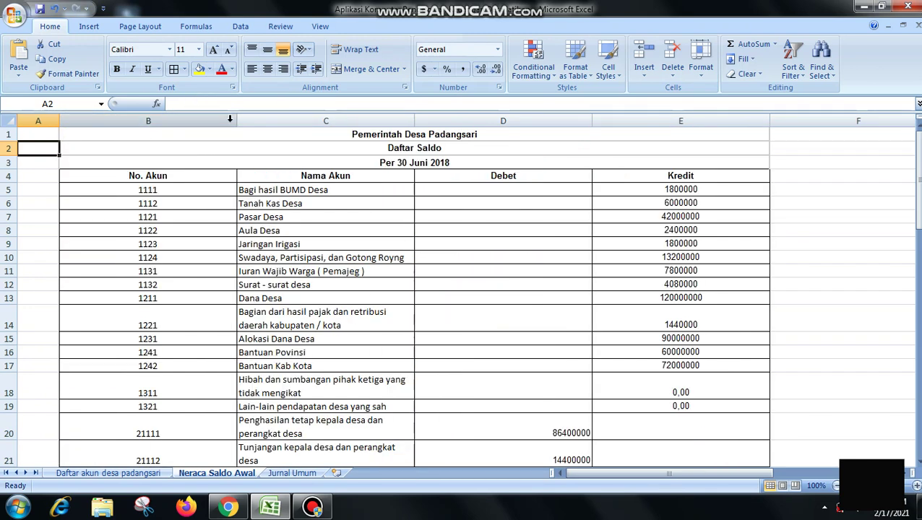
pyautogui.moveTo(236, 122); pyautogui.dragTo(102, 123)
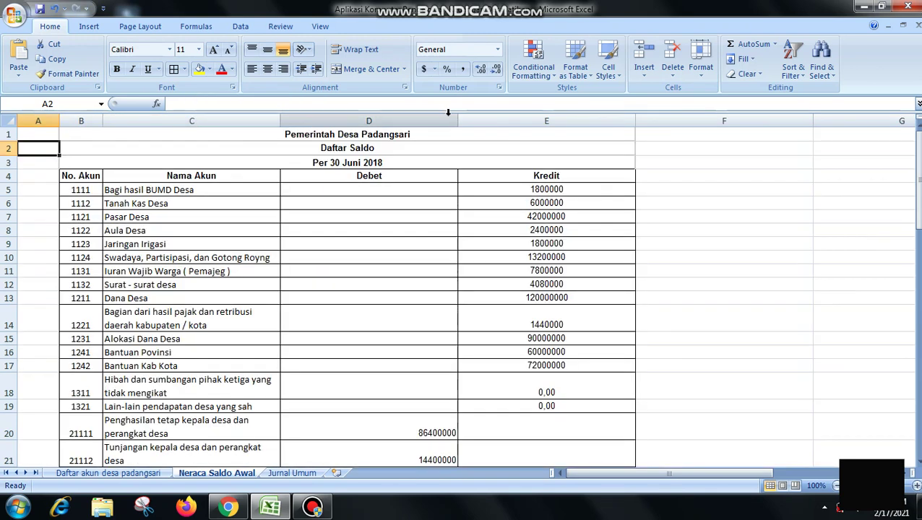
pyautogui.moveTo(458, 122); pyautogui.dragTo(328, 122)
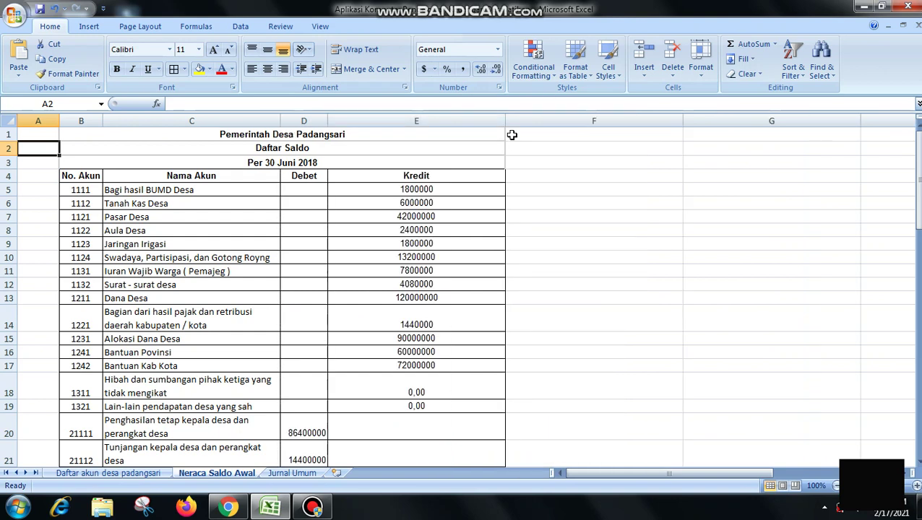
pyautogui.doubleClick(506, 123)
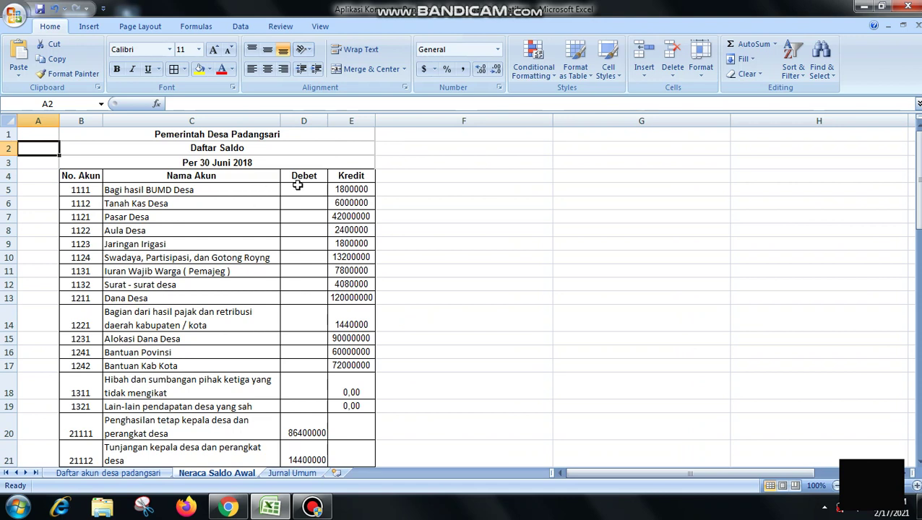
# - Format the Debet and Kredit amounts in D5:E82 as Accounting with 2 decimal places and the symbol None
pyautogui.click(340, 190)
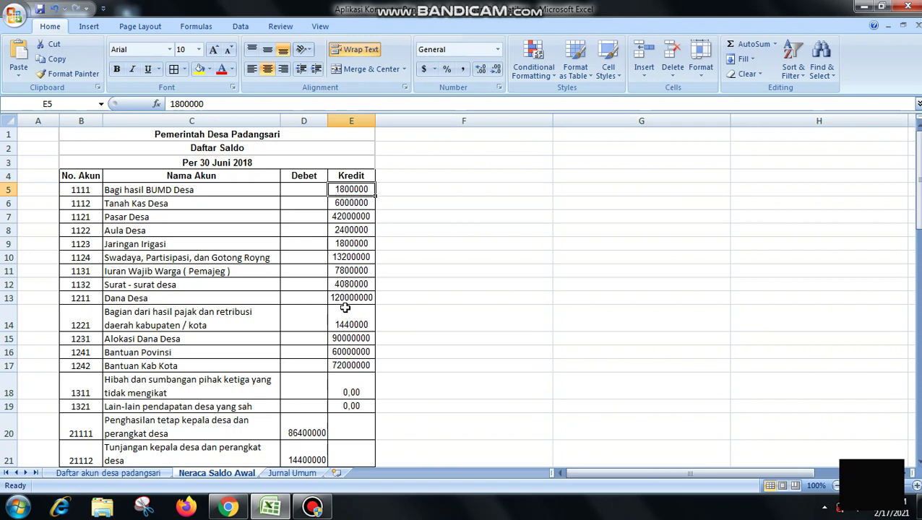
pyautogui.click(315, 192)
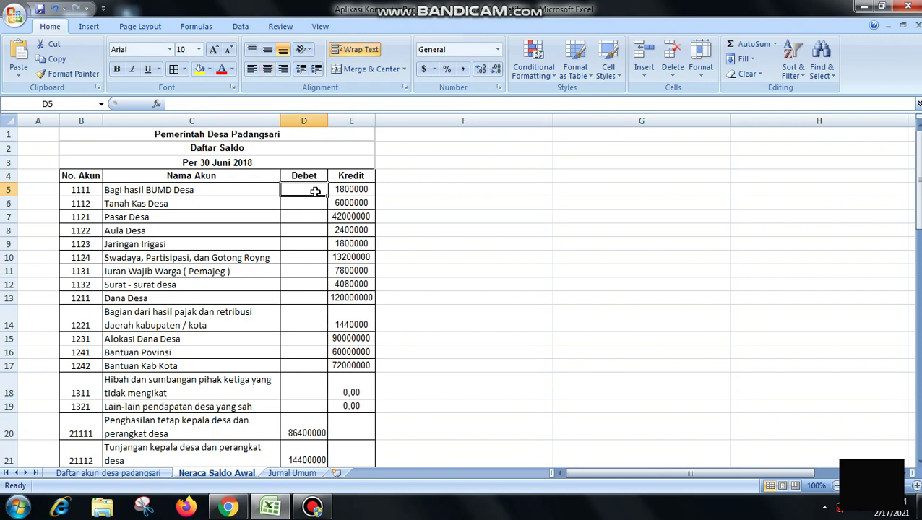
pyautogui.hotkey('shift', 'Right')
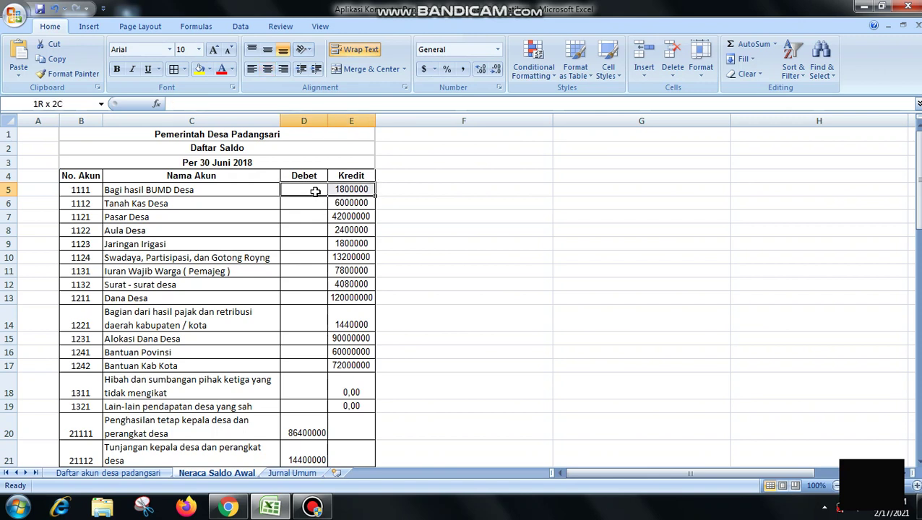
pyautogui.click(315, 191)
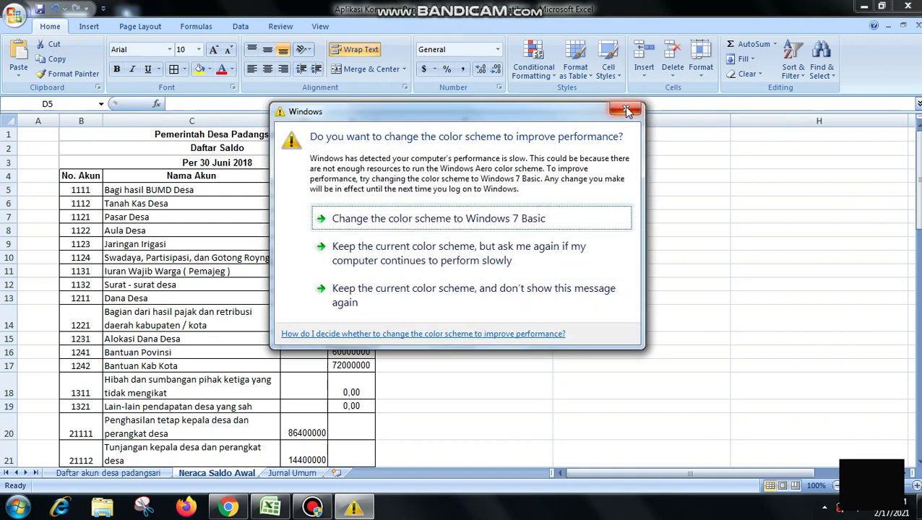
pyautogui.click(627, 109)
pyautogui.hotkey('shift', 'Right')
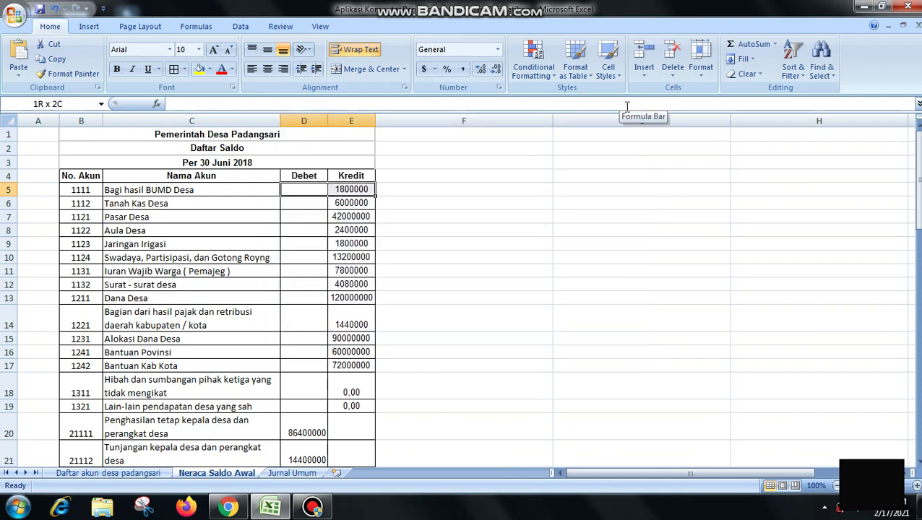
pyautogui.hotkey('shift', 'Down')
pyautogui.hotkey('shift', 'Down')
pyautogui.hotkey('shift', 'Down')
pyautogui.hotkey('shift', 'Down')
pyautogui.hotkey('shift', 'Down')
pyautogui.hotkey('shift', 'Down')
pyautogui.hotkey('shift', 'Down')
pyautogui.hotkey('shift', 'Down')
pyautogui.hotkey('shift', 'Down')
pyautogui.hotkey('shift', 'Down')
pyautogui.hotkey('shift', 'Down')
pyautogui.hotkey('shift', 'Down')
pyautogui.hotkey('shift', 'Down')
pyautogui.hotkey('shift', 'Down')
pyautogui.hotkey('shift', 'Down')
pyautogui.hotkey('shift', 'Down')
pyautogui.hotkey('shift', 'Down')
pyautogui.hotkey('shift', 'Down')
pyautogui.hotkey('shift', 'Down')
pyautogui.hotkey('shift', 'Down')
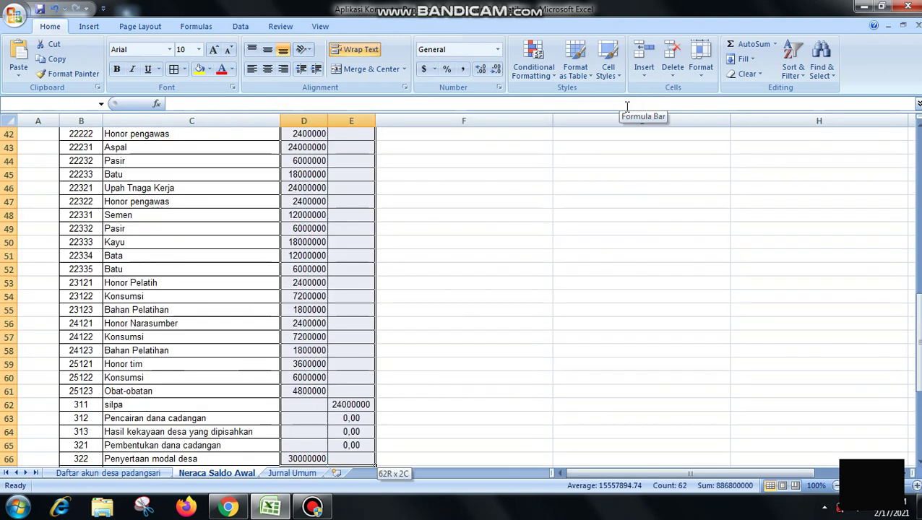
pyautogui.hotkey('shift', 'Down')
pyautogui.hotkey('shift', 'Down')
pyautogui.hotkey('shift', 'Down')
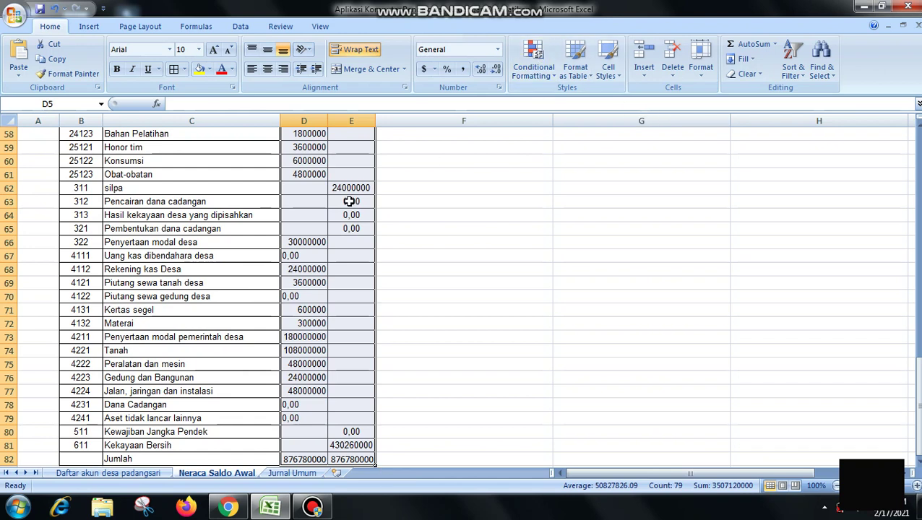
pyautogui.rightClick(314, 194)
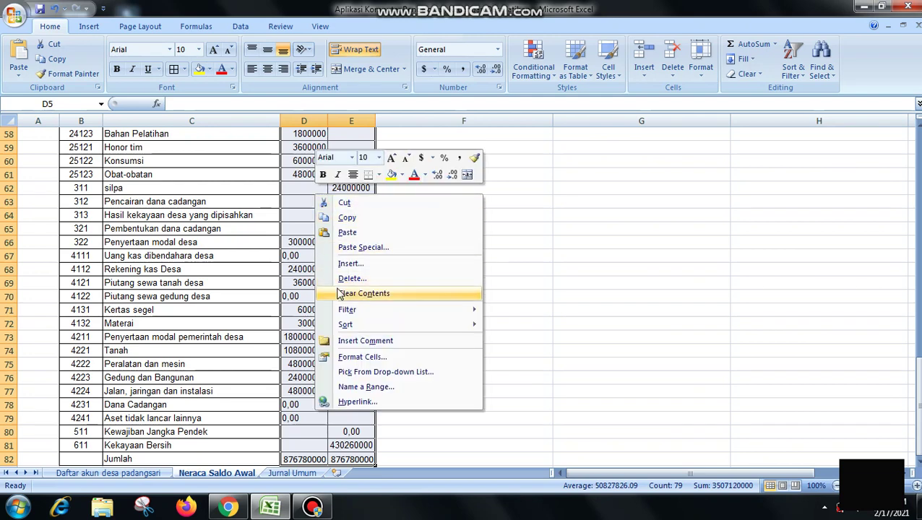
pyautogui.click(376, 356)
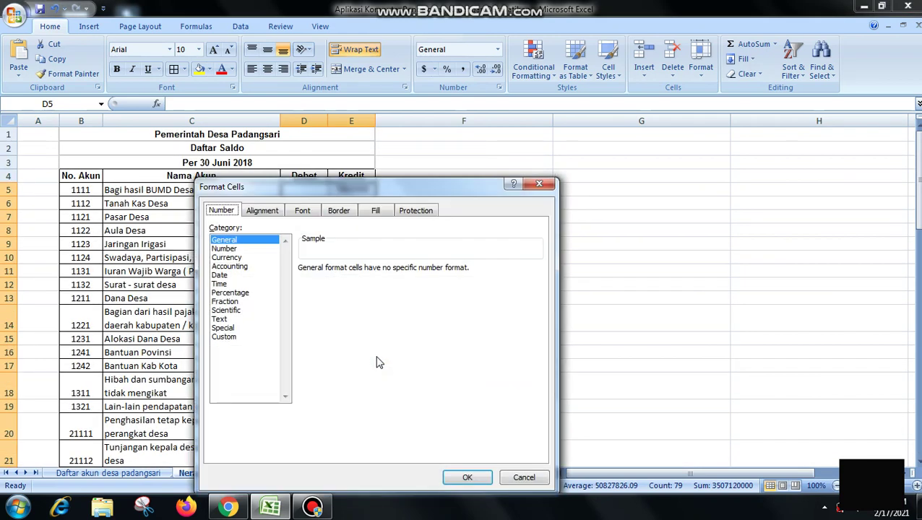
pyautogui.click(234, 266)
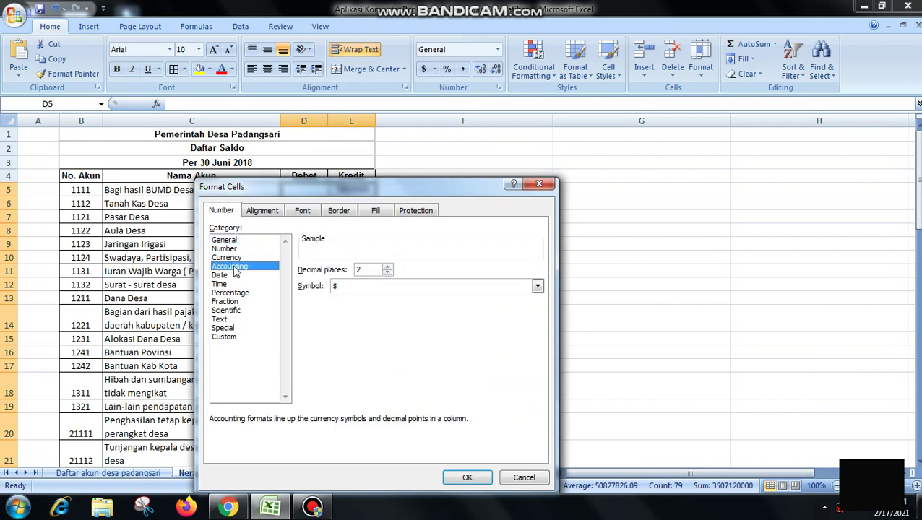
pyautogui.click(537, 287)
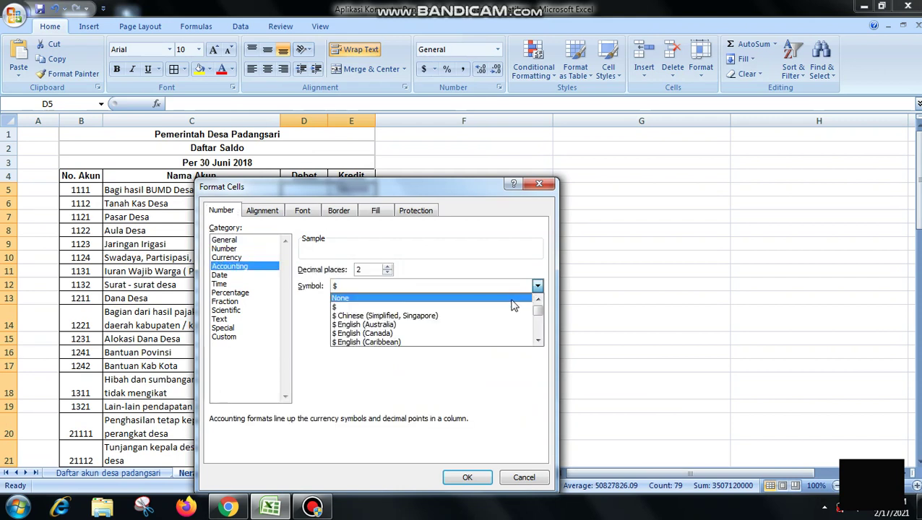
pyautogui.click(510, 300)
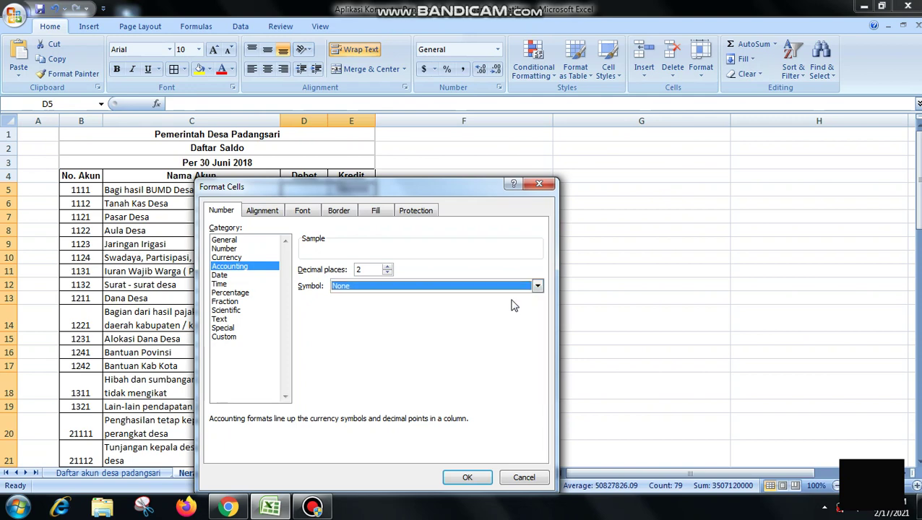
pyautogui.click(466, 479)
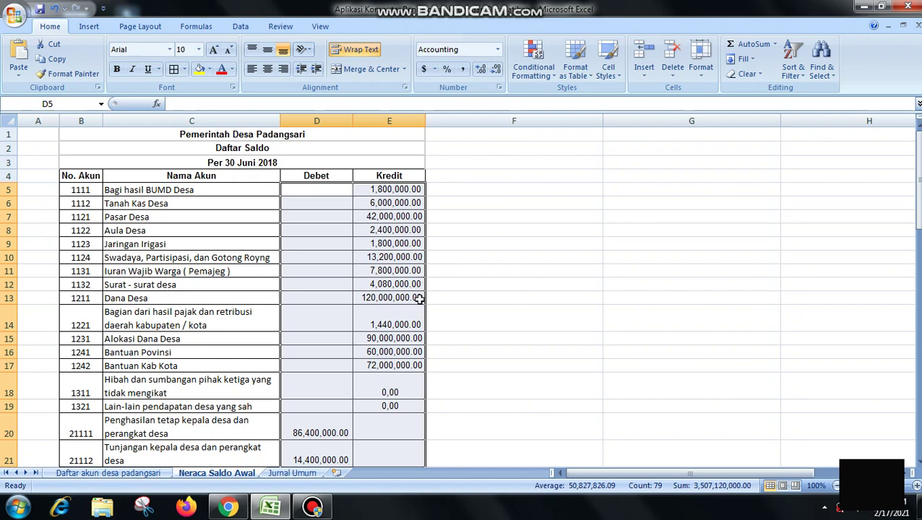
# - Enter 7000000 as a trial debit amount in D5 and clear the cell again
pyautogui.click(399, 121)
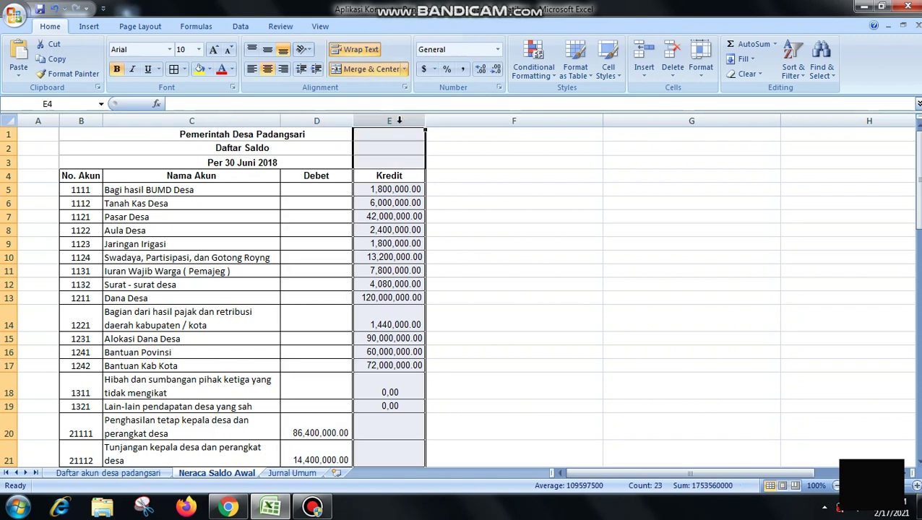
pyautogui.click(320, 195)
pyautogui.write('7000000')
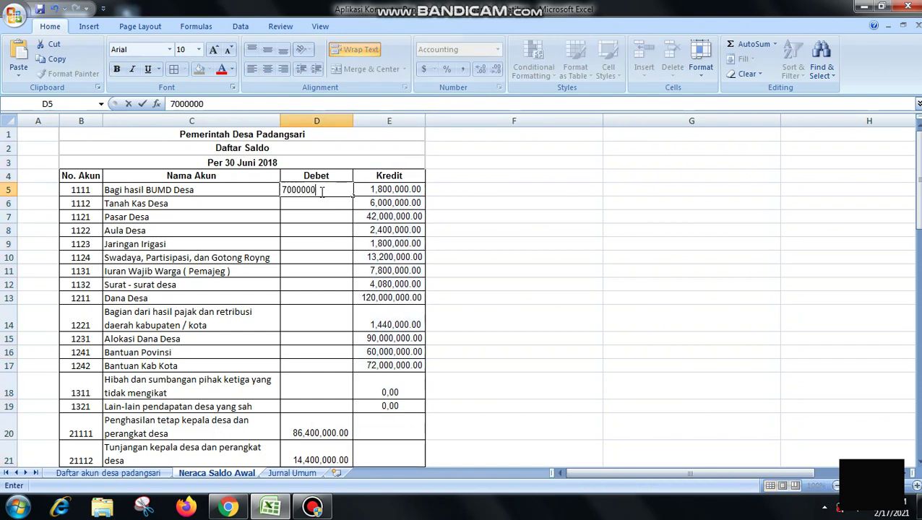
pyautogui.press('Return')
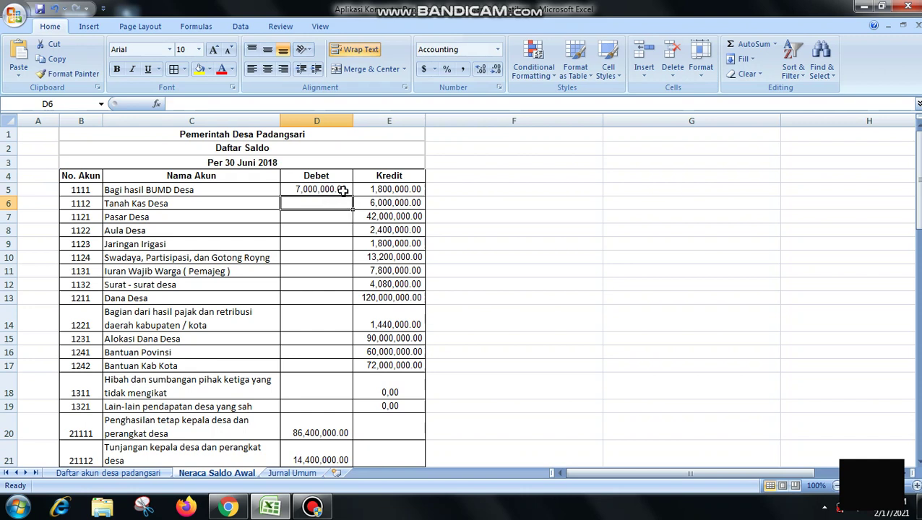
pyautogui.click(343, 190)
pyautogui.press('Delete')
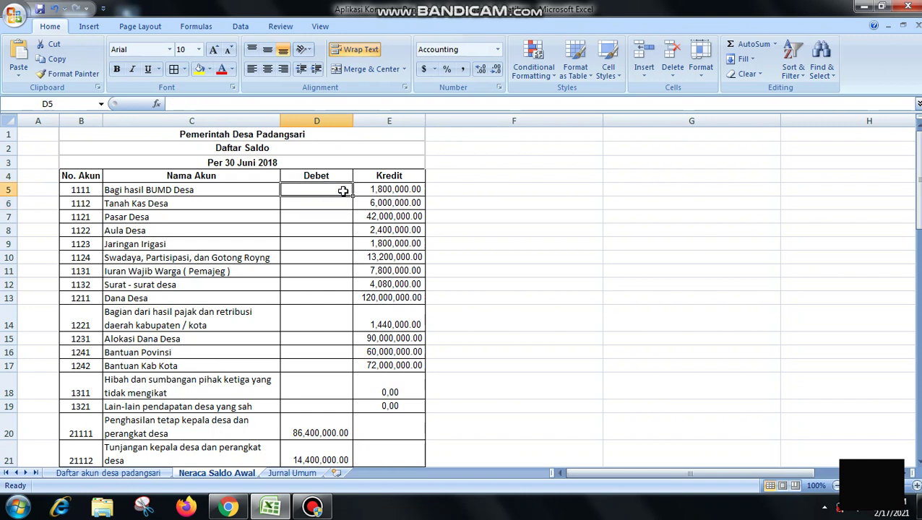
# - Center the contents of the Debet and Kredit columns horizontally
pyautogui.click(336, 121)
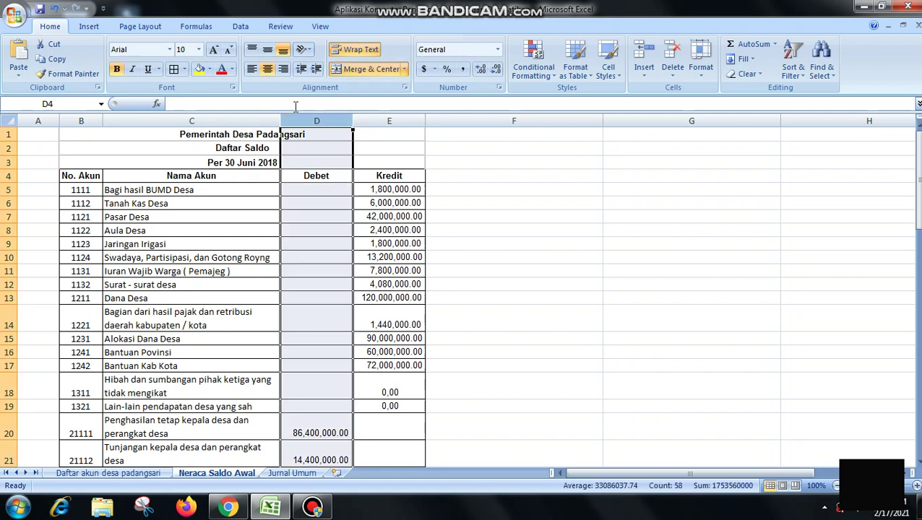
pyautogui.click(267, 69)
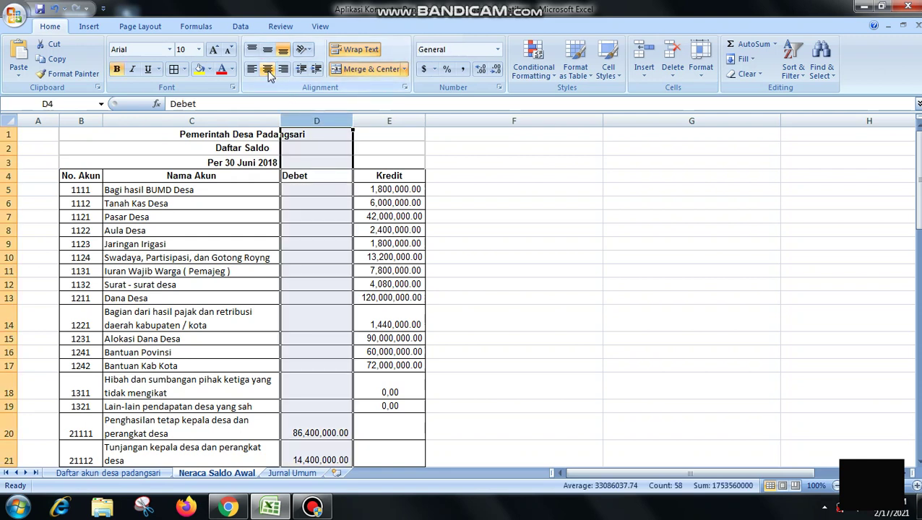
pyautogui.click(268, 70)
pyautogui.click(390, 121)
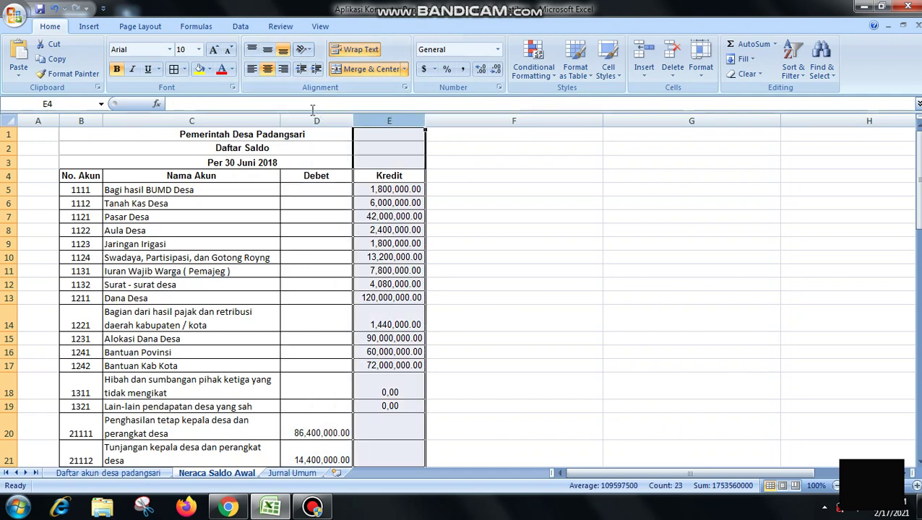
pyautogui.click(267, 69)
pyautogui.click(267, 70)
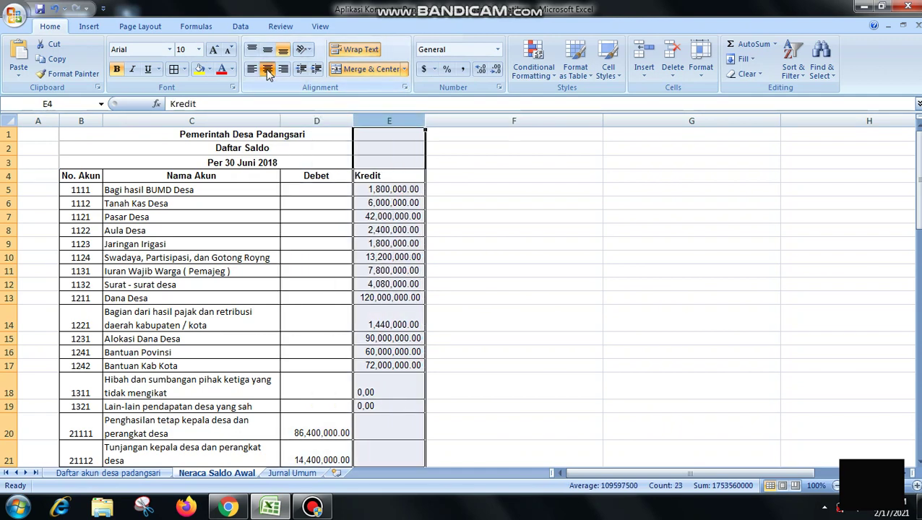
# - Review the Kredit column from the Dana Desa row down to the Jumlah row at the end of the table
pyautogui.click(396, 299)
pyautogui.press('Down')
pyautogui.press('Down')
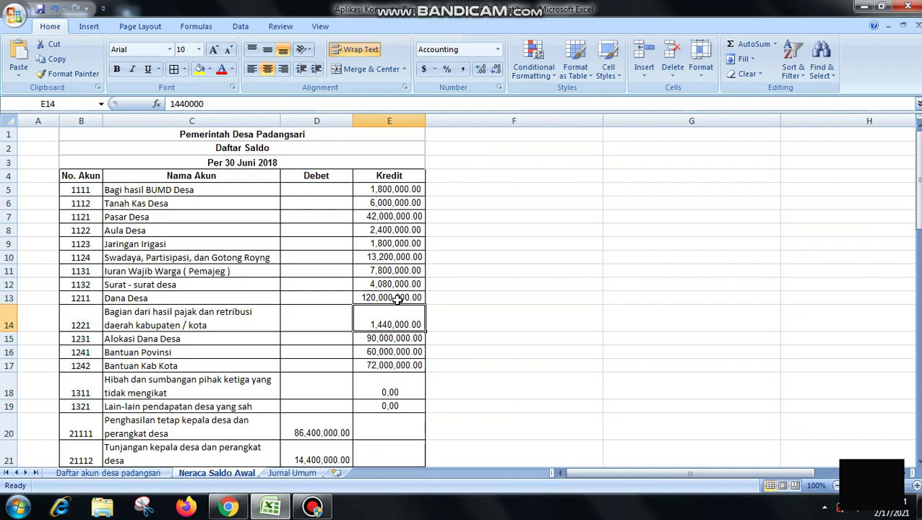
pyautogui.press('Down')
pyautogui.press('Down')
pyautogui.press('Down')
pyautogui.press('Down')
pyautogui.press('Down')
pyautogui.press('Down')
pyautogui.press('Down')
pyautogui.press('Down')
pyautogui.press('Down')
pyautogui.press('Down')
pyautogui.press('Down')
pyautogui.press('Down')
pyautogui.press('Down')
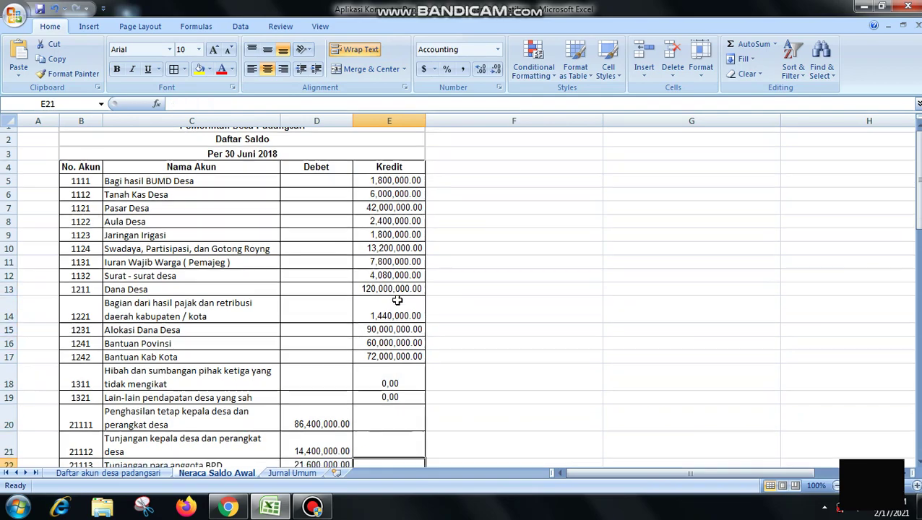
pyautogui.press('Down')
pyautogui.press('Down')
pyautogui.press('Down')
pyautogui.press('Down')
pyautogui.press('Down')
pyautogui.press('Down')
pyautogui.press('Down')
pyautogui.press('Down')
pyautogui.press('Down')
pyautogui.press('Down')
pyautogui.press('Down')
pyautogui.press('Down')
pyautogui.press('Down')
pyautogui.press('Down')
pyautogui.press('Down')
pyautogui.press('Down')
pyautogui.press('Down')
pyautogui.press('Down')
pyautogui.press('Down')
pyautogui.press('Down')
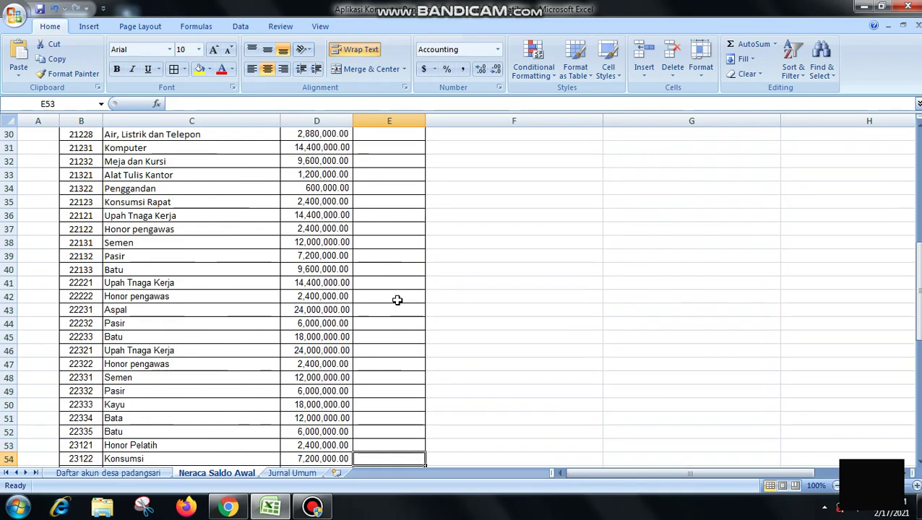
pyautogui.press('Down')
pyautogui.press('Down')
pyautogui.press('Down')
pyautogui.press('Down')
pyautogui.press('Down')
pyautogui.press('Down')
pyautogui.press('Down')
pyautogui.press('Down')
pyautogui.press('Down')
pyautogui.press('Down')
pyautogui.press('Down')
pyautogui.press('Down')
pyautogui.press('Down')
pyautogui.press('Down')
pyautogui.press('Down')
pyautogui.press('Down')
pyautogui.press('Down')
pyautogui.press('Down')
pyautogui.press('Down')
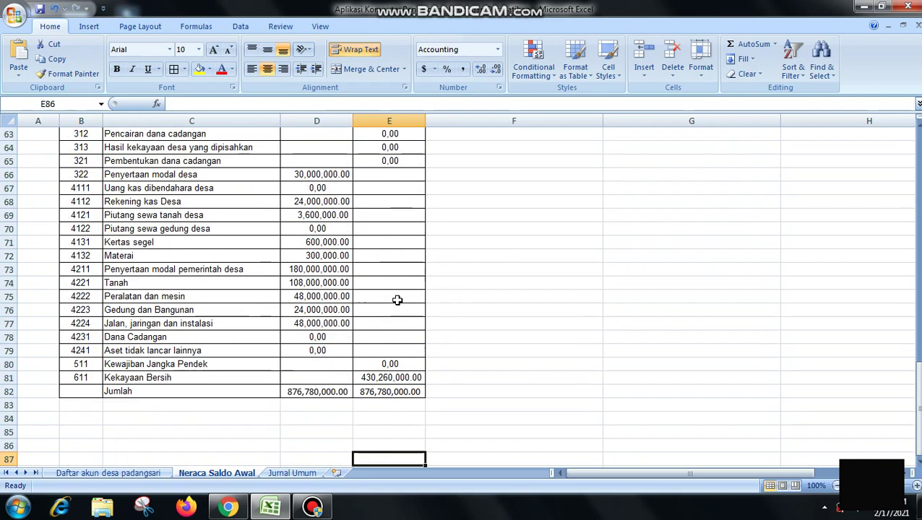
pyautogui.press('Up')
pyautogui.press('Up')
pyautogui.press('Up')
pyautogui.press('Up')
pyautogui.press('Up')
pyautogui.press('Up')
pyautogui.press('Up')
pyautogui.press('Up')
pyautogui.press('Up')
pyautogui.press('Up')
pyautogui.press('Up')
pyautogui.press('Up')
pyautogui.press('Down')
pyautogui.press('Down')
pyautogui.press('Down')
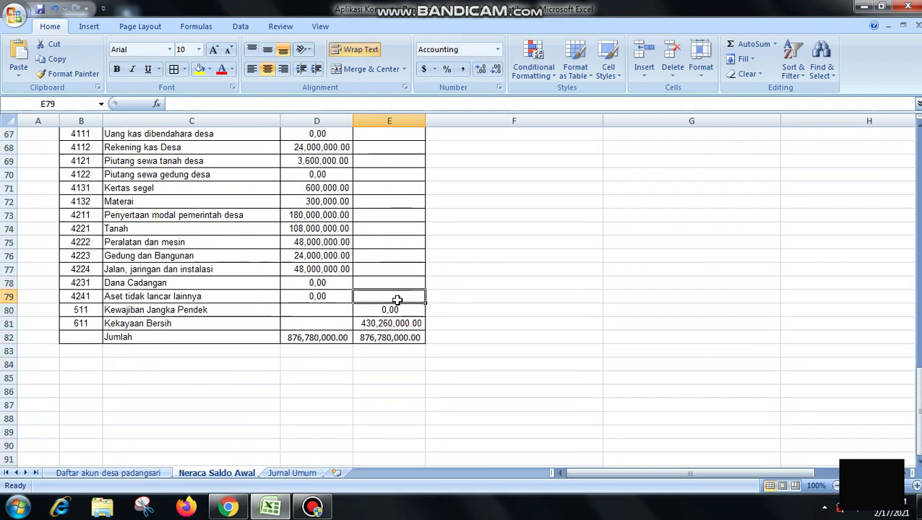
# - Clear the Debet total in D82, re-enter it as =sum(d5:d81), and check the Kredit total's formula in E82
pyautogui.press('Left')
pyautogui.press('Down')
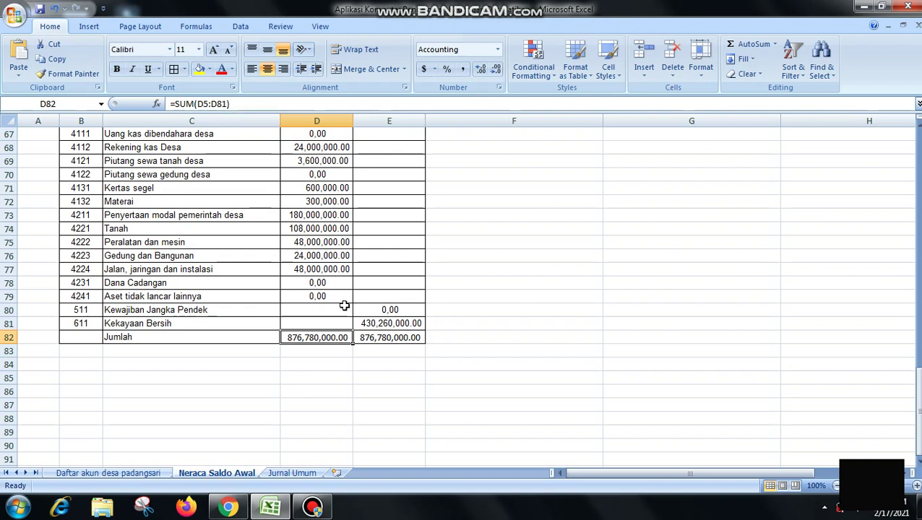
pyautogui.press('Delete')
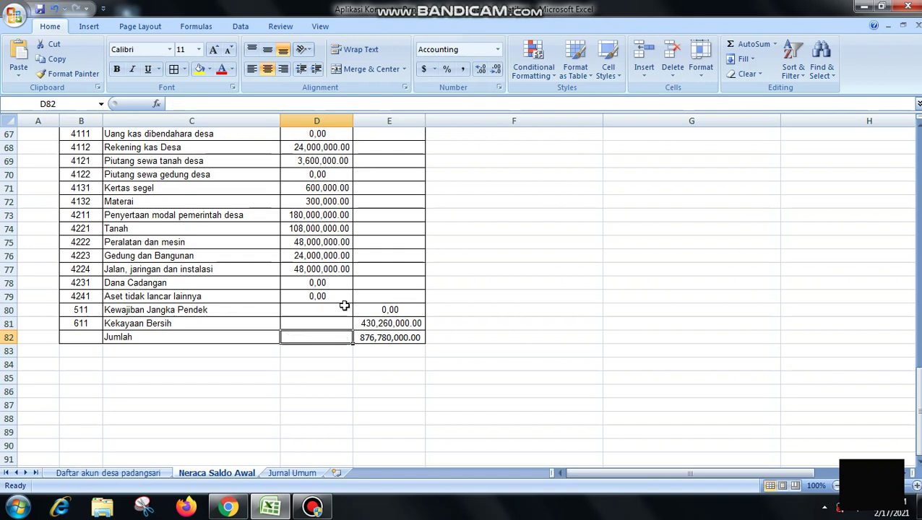
pyautogui.write('=su')
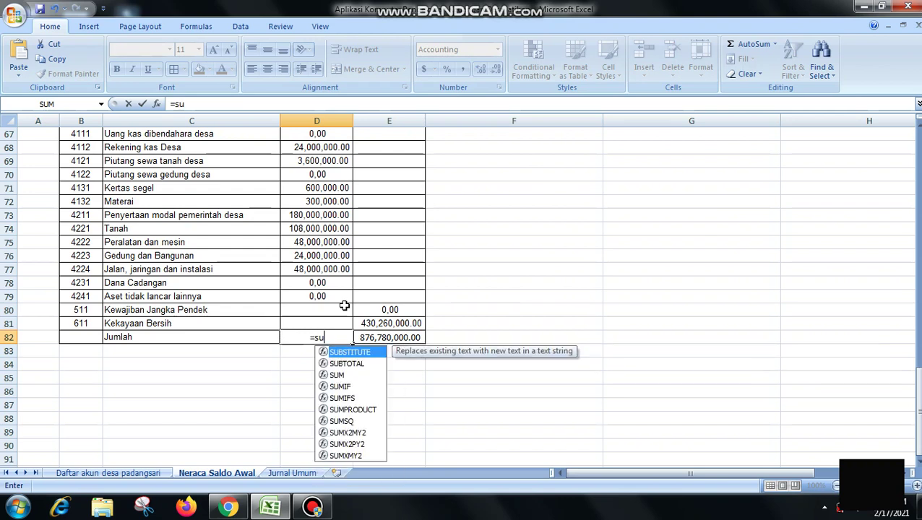
pyautogui.write('m(d5')
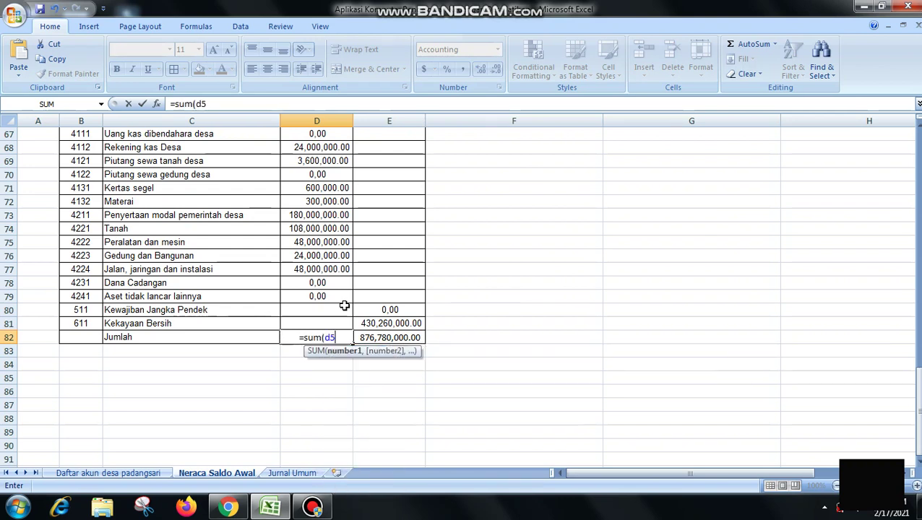
pyautogui.write(':')
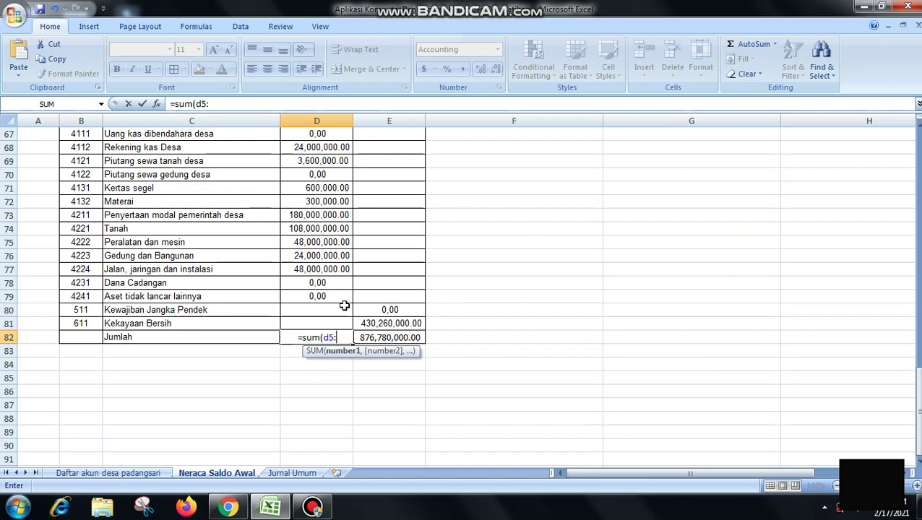
pyautogui.write('d8')
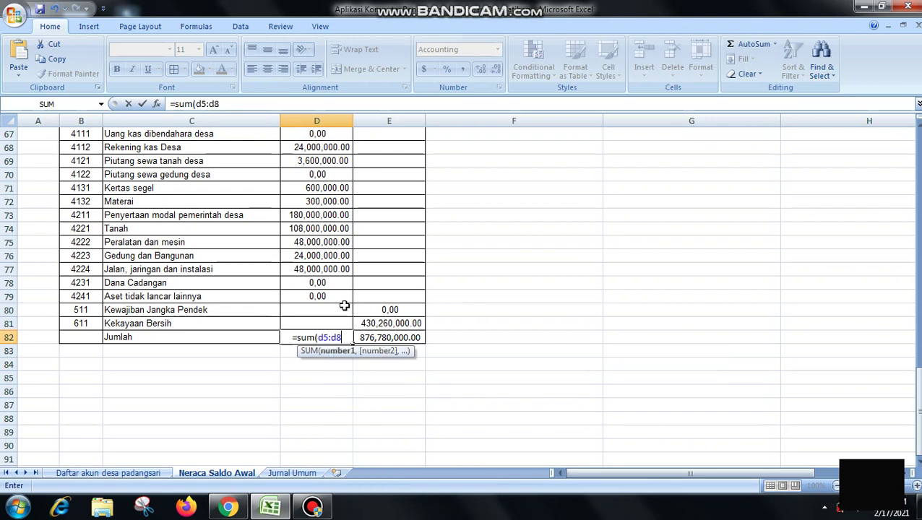
pyautogui.write('1)')
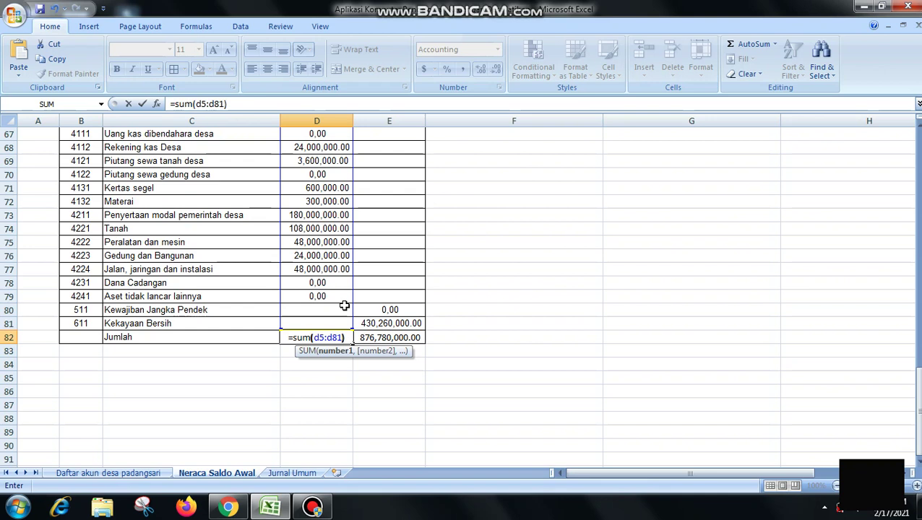
pyautogui.press('Return')
pyautogui.press('Up')
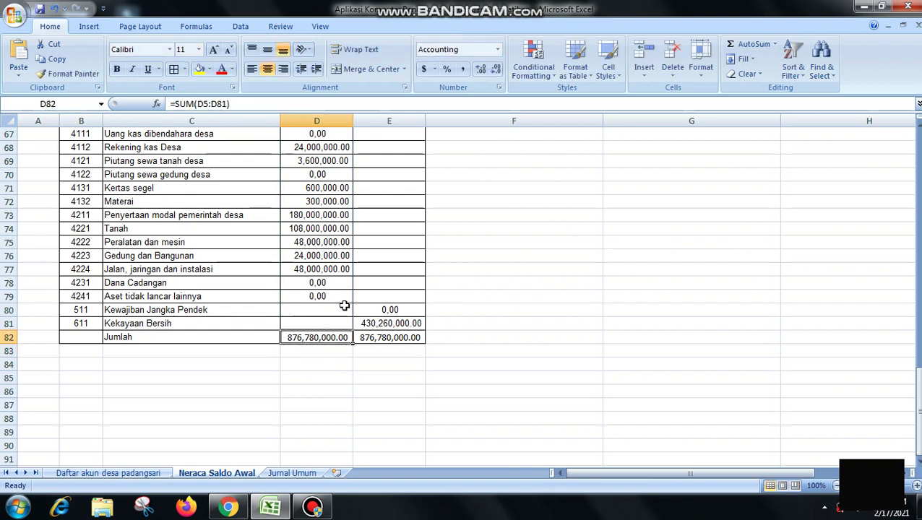
pyautogui.click(373, 339)
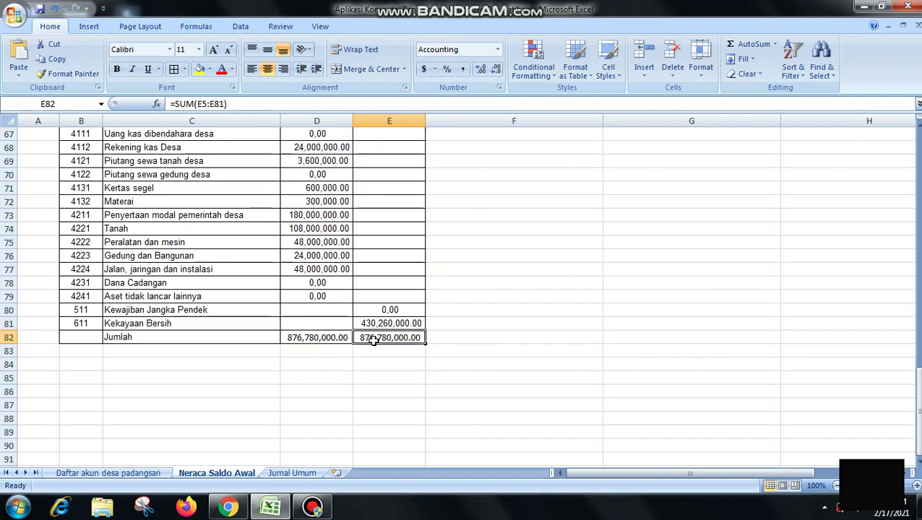
# - Look back over the balance list from its last rows up to the Pemerintah Desa Padangsari title
pyautogui.click(476, 280)
pyautogui.press('Up')
pyautogui.press('Up')
pyautogui.press('Up')
pyautogui.press('Up')
pyautogui.press('Up')
pyautogui.press('Up')
pyautogui.press('Up')
pyautogui.press('Up')
pyautogui.press('Up')
pyautogui.press('Up')
pyautogui.press('Up')
pyautogui.press('Up')
pyautogui.press('Up')
pyautogui.press('Up')
pyautogui.press('Up')
pyautogui.press('Up')
pyautogui.press('Up')
pyautogui.press('Up')
pyautogui.press('Up')
pyautogui.press('Up')
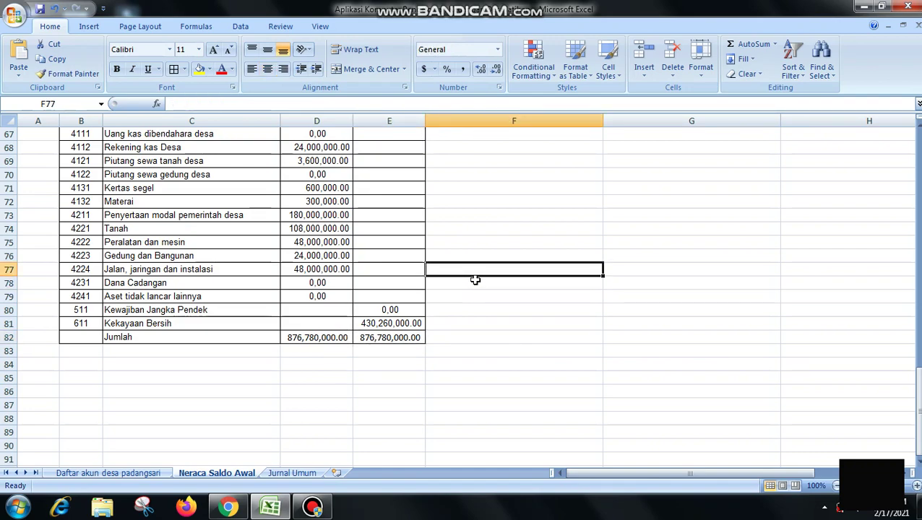
pyautogui.press('Up')
pyautogui.press('Up')
pyautogui.press('Up')
pyautogui.press('Up')
pyautogui.press('Up')
pyautogui.press('Up')
pyautogui.press('Up')
pyautogui.press('Up')
pyautogui.press('Up')
pyautogui.press('Up')
pyautogui.press('Up')
pyautogui.press('Up')
pyautogui.press('Up')
pyautogui.press('Up')
pyautogui.press('Up')
pyautogui.press('Up')
pyautogui.press('Up')
pyautogui.press('Up')
pyautogui.press('Up')
pyautogui.press('Up')
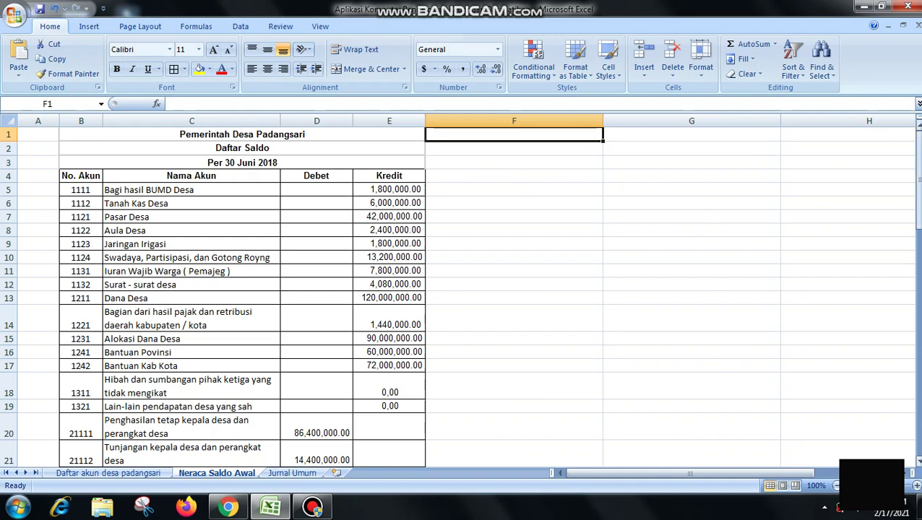
# - Review the opening balance list from the Jumlah row up through the Debet column to the Pemerintah Desa Padangsari title
pyautogui.moveTo(918, 173); pyautogui.dragTo(917, 193)
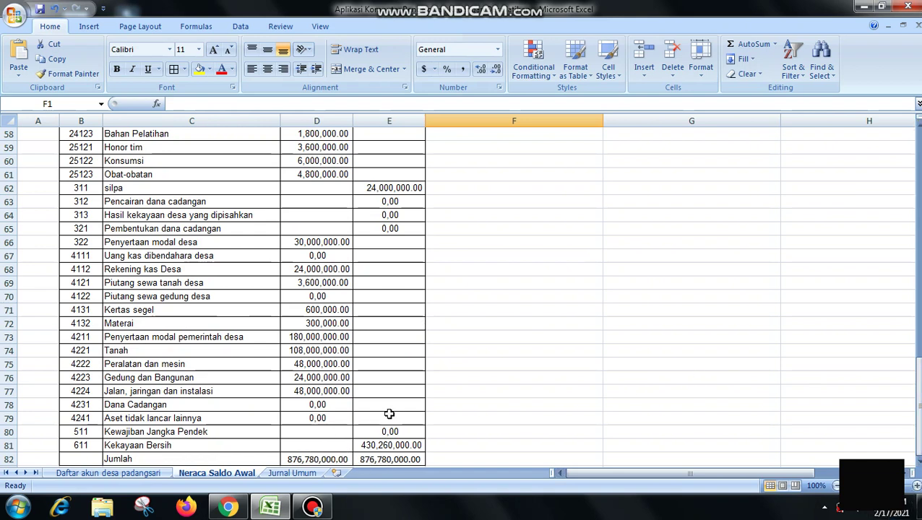
pyautogui.click(335, 353)
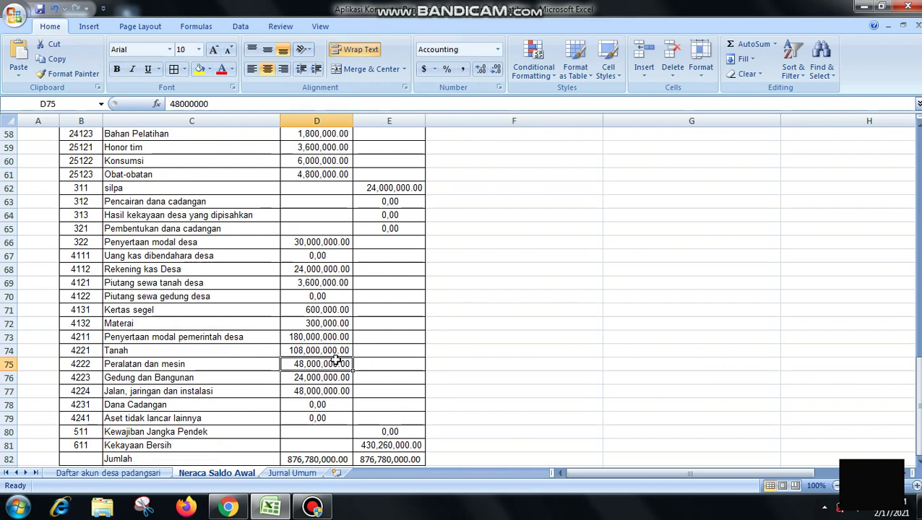
pyautogui.press('Up')
pyautogui.press('Up')
pyautogui.press('Up')
pyautogui.press('Up')
pyautogui.press('Up')
pyautogui.press('Up')
pyautogui.press('Up')
pyautogui.press('Up')
pyautogui.press('Up')
pyautogui.press('Up')
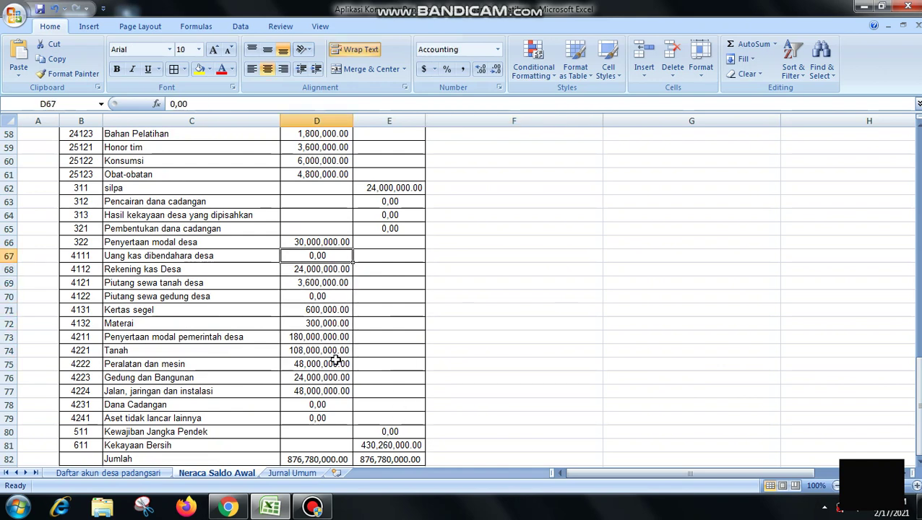
pyautogui.press('Up')
pyautogui.press('Up')
pyautogui.press('Up')
pyautogui.press('Up')
pyautogui.press('Up')
pyautogui.press('Up')
pyautogui.press('Up')
pyautogui.press('Up')
pyautogui.press('Up')
pyautogui.press('Up')
pyautogui.press('Up')
pyautogui.press('Up')
pyautogui.press('Up')
pyautogui.press('Up')
pyautogui.press('Up')
pyautogui.press('Up')
pyautogui.press('Up')
pyautogui.press('Up')
pyautogui.press('Up')
pyautogui.press('Up')
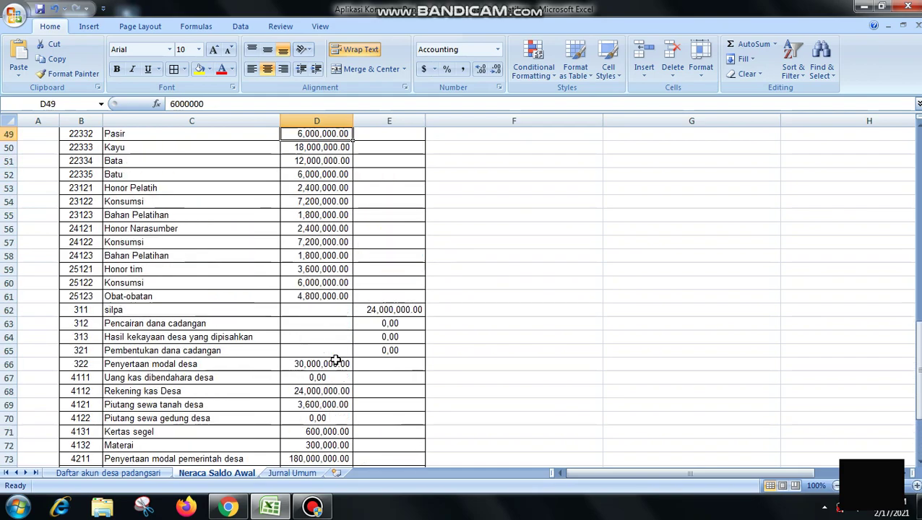
pyautogui.press('Up')
pyautogui.press('Up')
pyautogui.press('Up')
pyautogui.press('Up')
pyautogui.press('Up')
pyautogui.press('Up')
pyautogui.press('Up')
pyautogui.press('Up')
pyautogui.press('Up')
pyautogui.press('Up')
pyautogui.press('Up')
pyautogui.press('Up')
pyautogui.press('Up')
pyautogui.press('Up')
pyautogui.press('Up')
pyautogui.press('Up')
pyautogui.press('Up')
pyautogui.press('Up')
pyautogui.press('Up')
pyautogui.press('Up')
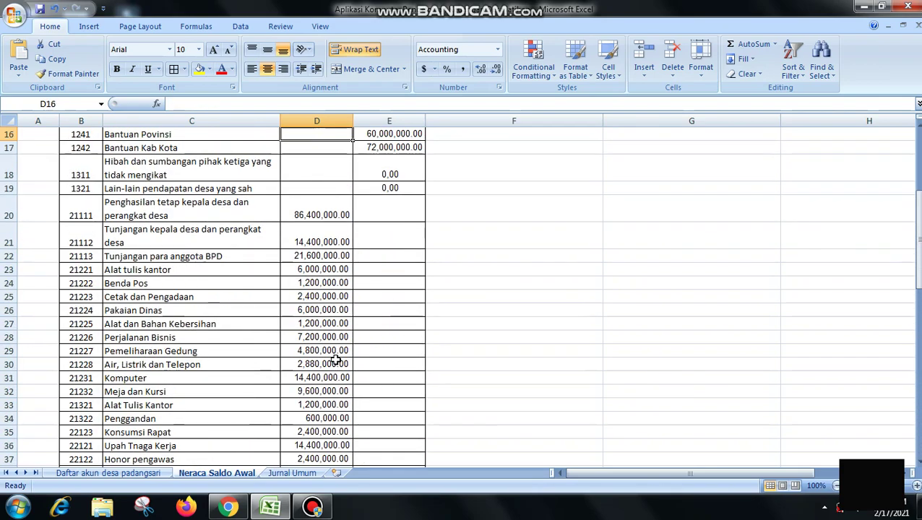
pyautogui.press('Up')
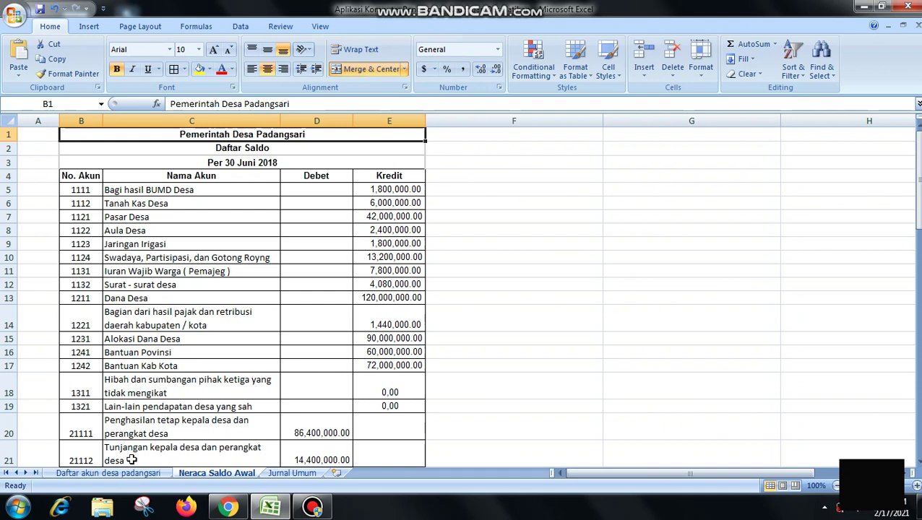
# - View the Jurnal Umum sheet and examine the account list on the Daftar akun desa padangsari sheet from its title to account 4111
pyautogui.click(294, 474)
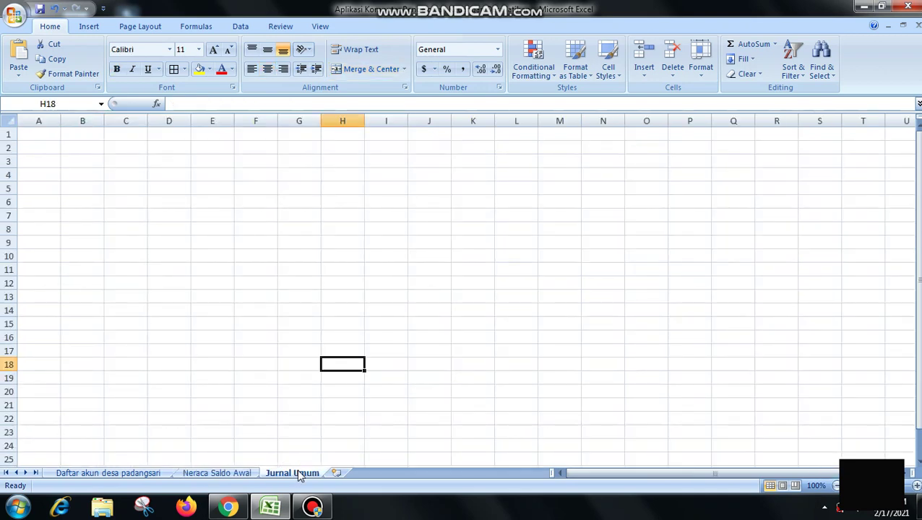
pyautogui.click(137, 474)
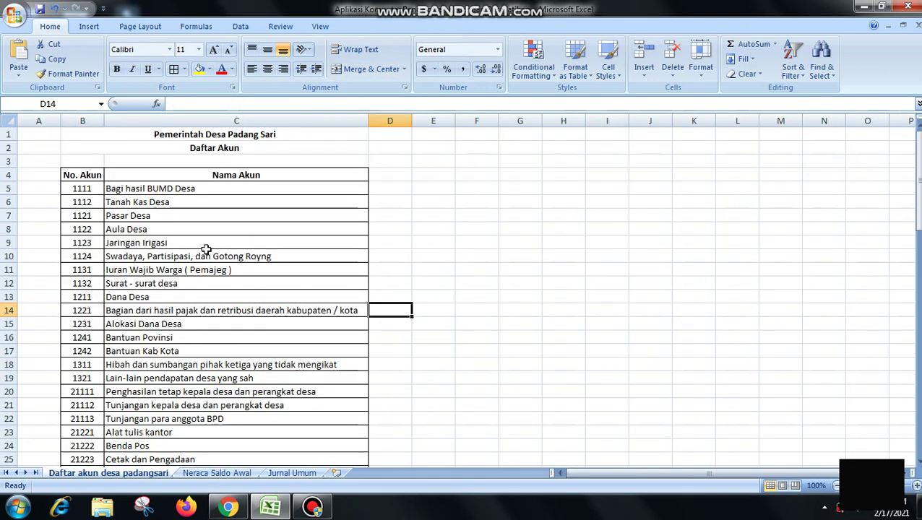
pyautogui.click(148, 133)
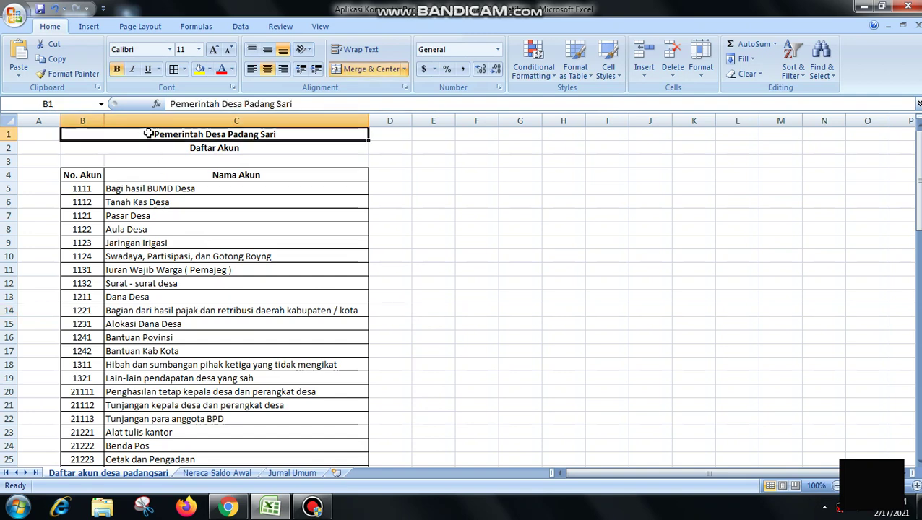
pyautogui.press('Down')
pyautogui.press('Down')
pyautogui.press('Down')
pyautogui.press('Down')
pyautogui.press('Down')
pyautogui.press('Down')
pyautogui.press('Down')
pyautogui.press('Down')
pyautogui.press('Down')
pyautogui.press('Down')
pyautogui.press('Down')
pyautogui.press('Down')
pyautogui.press('Down')
pyautogui.press('Down')
pyautogui.press('Down')
pyautogui.press('Down')
pyautogui.press('Down')
pyautogui.press('Down')
pyautogui.press('Down')
pyautogui.press('Down')
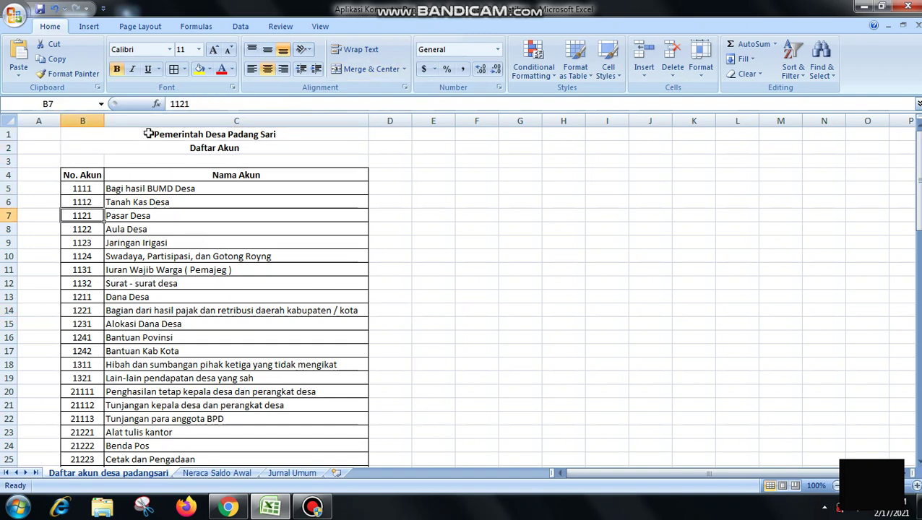
pyautogui.press('Down')
pyautogui.press('Down')
pyautogui.press('Down')
pyautogui.press('Down')
pyautogui.press('Down')
pyautogui.press('Down')
pyautogui.press('Down')
pyautogui.press('Down')
pyautogui.press('Down')
pyautogui.press('Down')
pyautogui.press('Down')
pyautogui.press('Down')
pyautogui.press('Down')
pyautogui.press('Down')
pyautogui.press('Down')
pyautogui.press('Down')
pyautogui.press('Down')
pyautogui.press('Down')
pyautogui.press('Down')
pyautogui.press('Down')
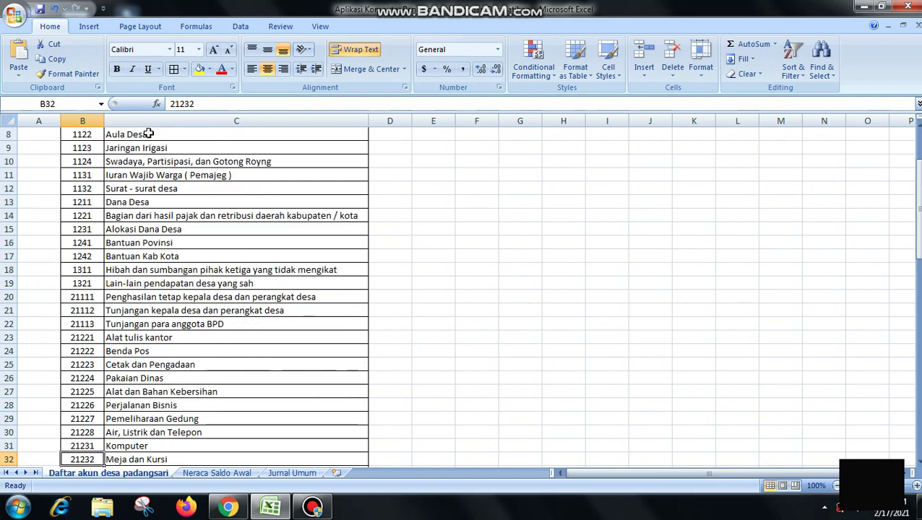
pyautogui.press('Down')
pyautogui.press('Down')
pyautogui.press('Down')
pyautogui.press('Down')
pyautogui.press('Down')
pyautogui.press('Down')
pyautogui.press('Down')
pyautogui.press('Down')
pyautogui.press('Down')
pyautogui.press('Down')
pyautogui.press('Down')
pyautogui.press('Down')
pyautogui.press('Down')
pyautogui.press('Down')
pyautogui.press('Down')
pyautogui.press('Down')
pyautogui.press('Down')
pyautogui.press('Down')
pyautogui.press('Down')
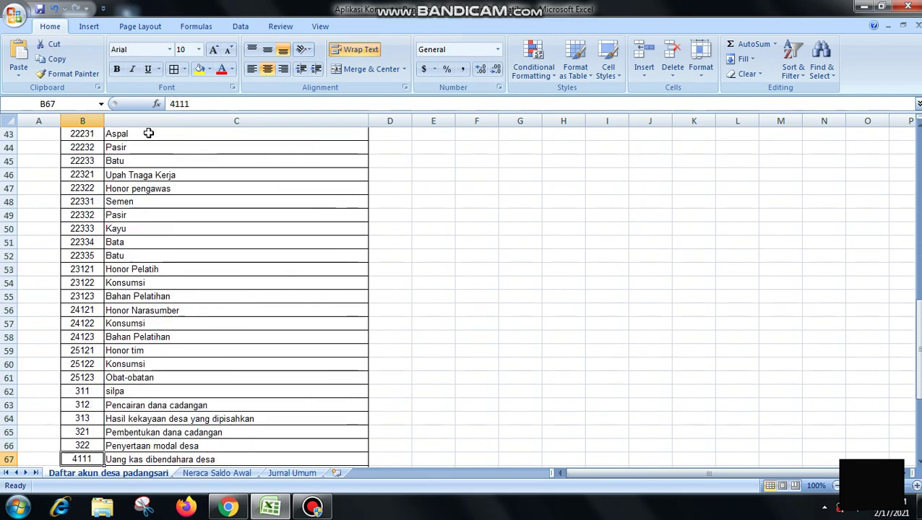
# - Return to the Bagi hasil BUMD Desa row on the Neraca Saldo Awal sheet and dismiss the Windows color scheme message
pyautogui.click(217, 474)
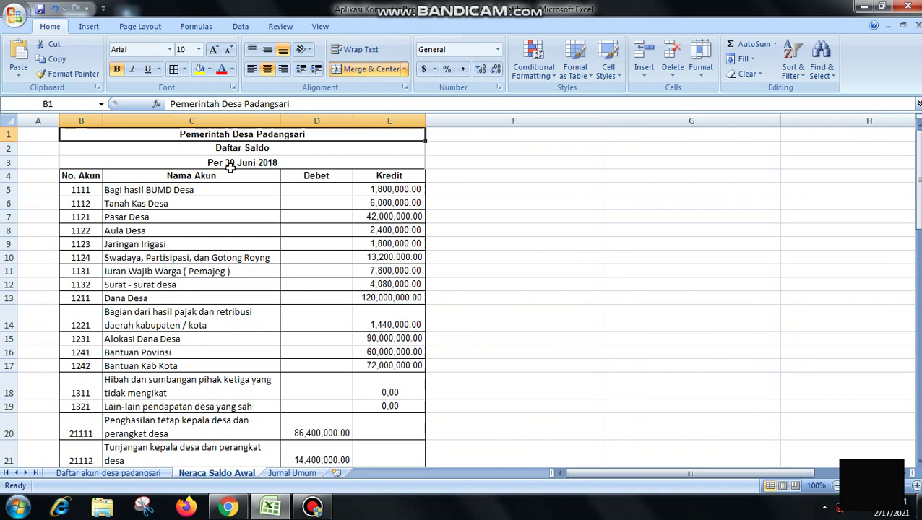
pyautogui.click(385, 191)
pyautogui.press('Left')
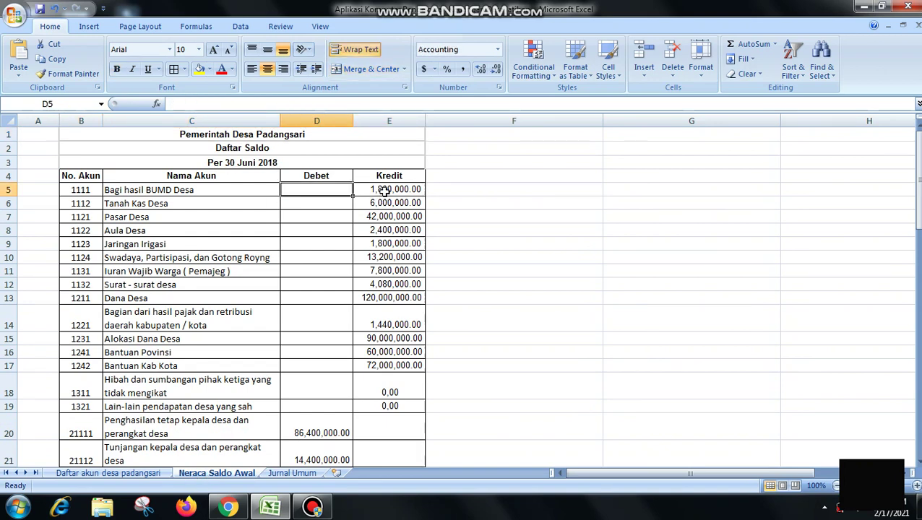
pyautogui.click(385, 191)
pyautogui.press('Left')
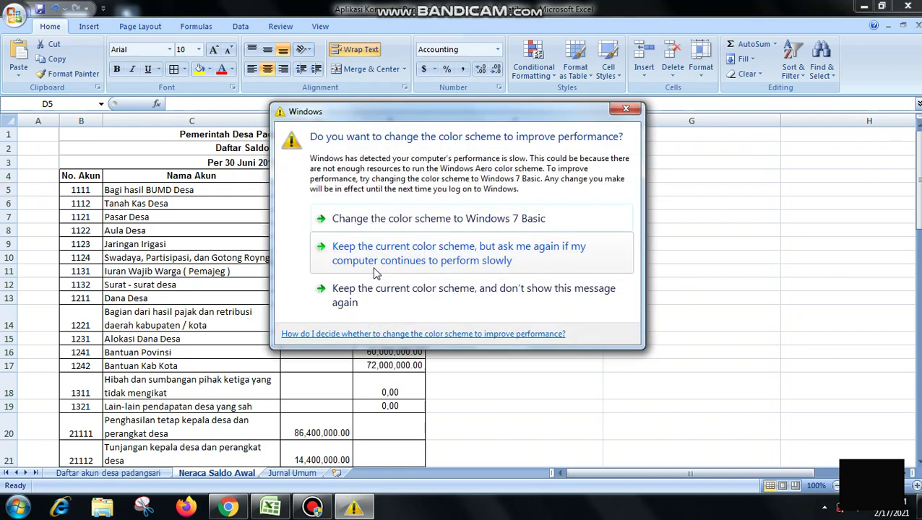
pyautogui.click(625, 109)
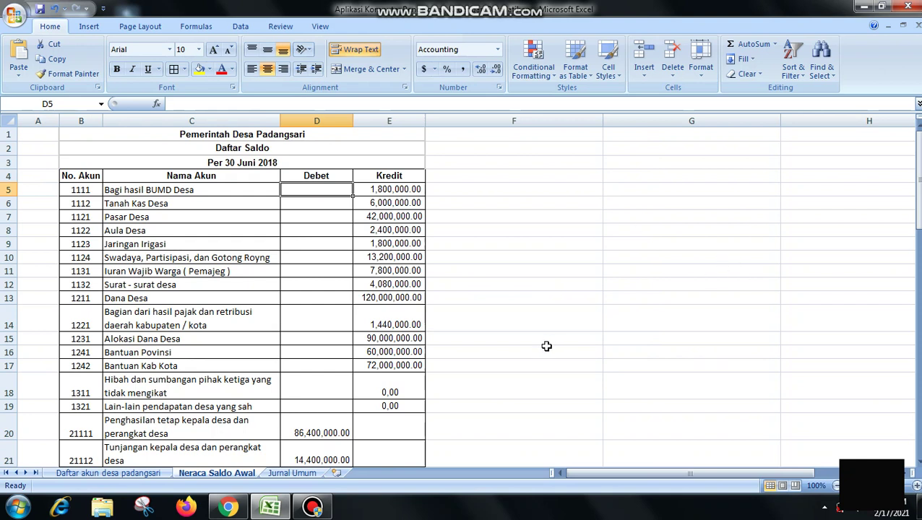
# - Examine the last rows of the opening balance list down to the Debet and Kredit totals in the Jumlah row
pyautogui.moveTo(918, 177); pyautogui.dragTo(917, 362)
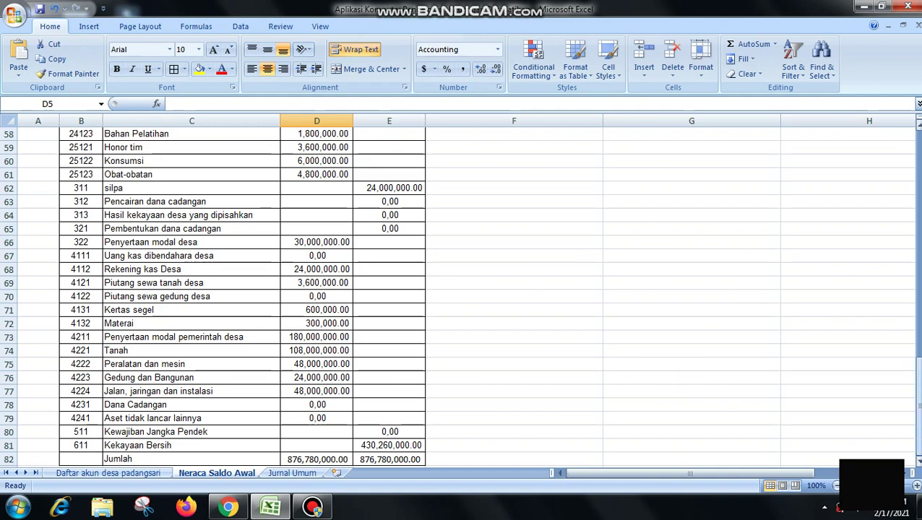
pyautogui.moveTo(918, 428); pyautogui.dragTo(918, 427)
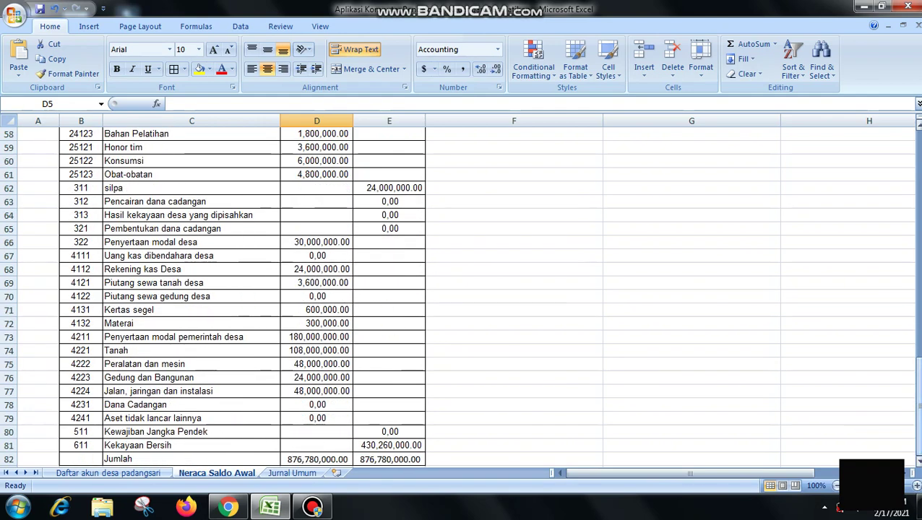
pyautogui.click(566, 281)
pyautogui.press('Down')
pyautogui.press('Down')
pyautogui.press('Down')
pyautogui.press('Down')
pyautogui.press('Down')
pyautogui.press('Down')
pyautogui.press('Down')
pyautogui.press('Down')
pyautogui.press('Down')
pyautogui.press('Down')
pyautogui.press('Down')
pyautogui.press('Down')
pyautogui.press('Down')
pyautogui.press('Down')
pyautogui.press('Down')
pyautogui.press('Down')
pyautogui.press('Down')
pyautogui.press('Down')
pyautogui.press('Down')
pyautogui.press('Down')
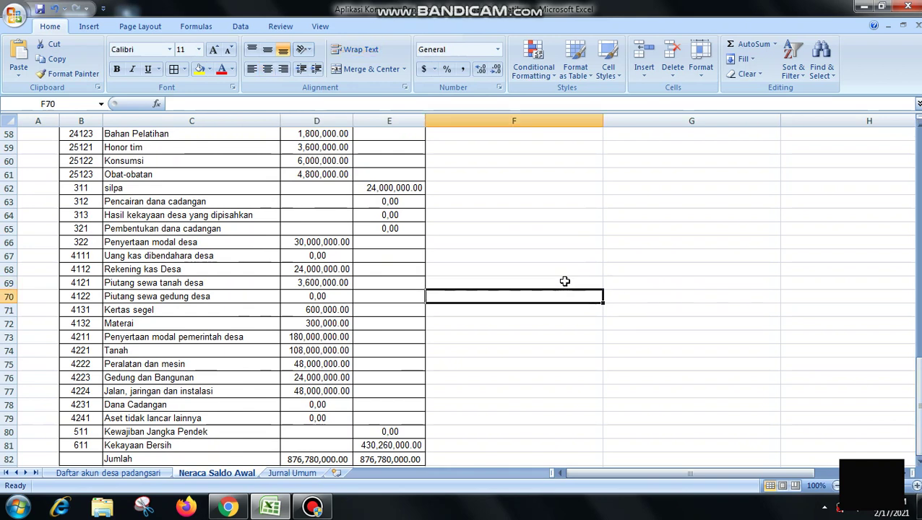
pyautogui.press('Up')
pyautogui.press('Up')
pyautogui.press('Up')
pyautogui.press('Up')
pyautogui.press('Up')
pyautogui.press('Up')
pyautogui.press('Up')
pyautogui.press('Up')
pyautogui.press('Up')
pyautogui.press('Up')
pyautogui.press('Up')
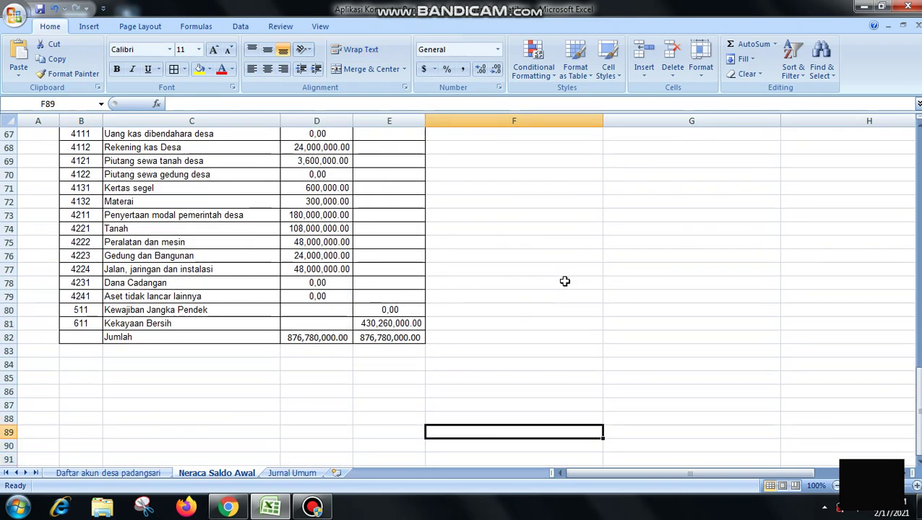
pyautogui.press('Down')
pyautogui.press('Down')
pyautogui.press('Down')
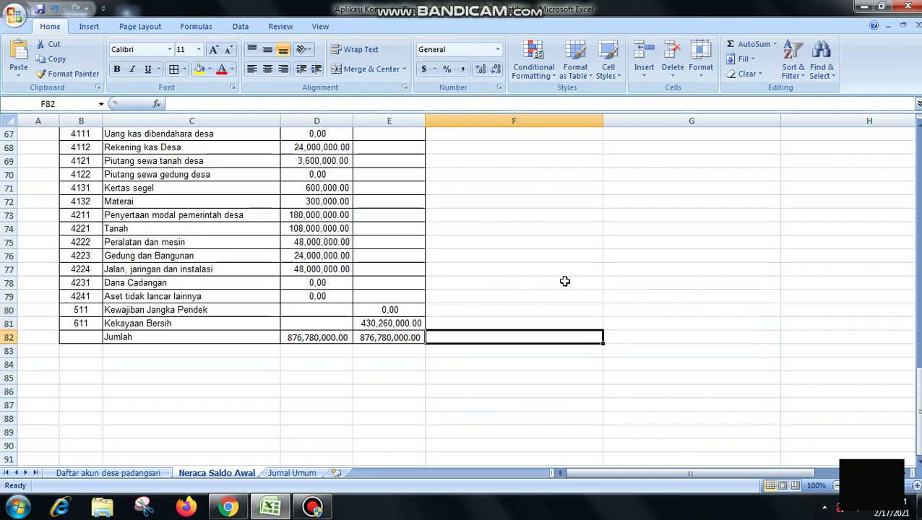
# - Look back over the Neraca Saldo Awal accounts and balances, from the Jumlah row up to the Daftar Saldo title rows
pyautogui.press('Up')
pyautogui.press('Up')
pyautogui.press('Up')
pyautogui.press('Up')
pyautogui.press('Up')
pyautogui.press('Up')
pyautogui.press('Up')
pyautogui.press('Up')
pyautogui.press('Up')
pyautogui.press('Up')
pyautogui.press('Up')
pyautogui.press('Up')
pyautogui.press('Up')
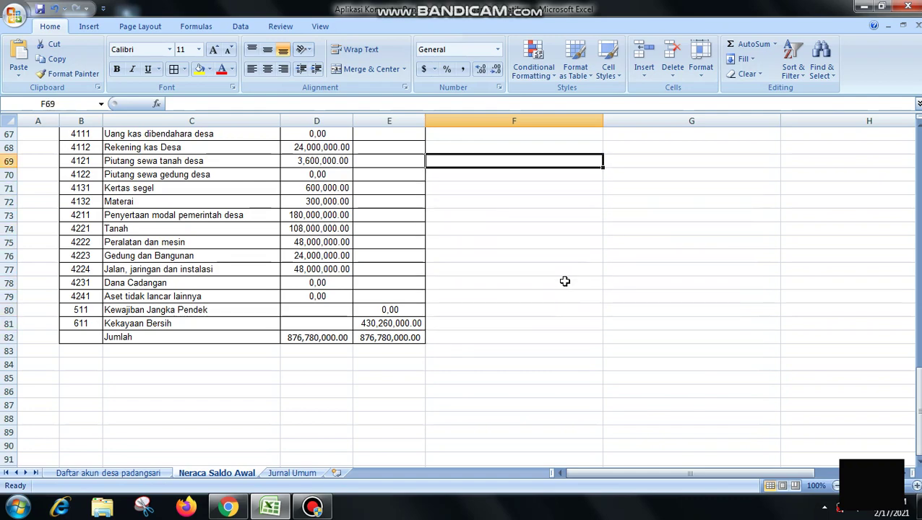
pyautogui.press('Up')
pyautogui.press('Up')
pyautogui.press('Up')
pyautogui.press('Up')
pyautogui.press('Up')
pyautogui.press('Up')
pyautogui.press('Up')
pyautogui.press('Up')
pyautogui.press('Up')
pyautogui.press('Up')
pyautogui.press('Up')
pyautogui.press('Up')
pyautogui.press('Up')
pyautogui.press('Up')
pyautogui.press('Up')
pyautogui.press('Up')
pyautogui.press('Up')
pyautogui.press('Up')
pyautogui.press('Up')
pyautogui.press('Up')
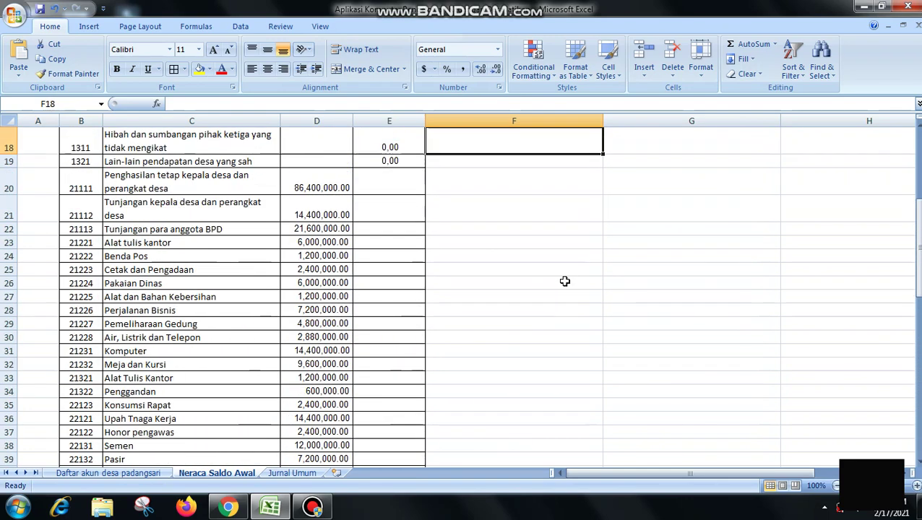
pyautogui.press('Up')
pyautogui.press('Up')
pyautogui.press('Up')
pyautogui.press('Up')
pyautogui.press('Up')
pyautogui.press('Up')
pyautogui.press('Up')
pyautogui.press('Up')
pyautogui.press('Up')
pyautogui.press('Up')
pyautogui.press('Up')
pyautogui.press('Up')
pyautogui.press('Up')
pyautogui.press('Up')
pyautogui.press('Up')
pyautogui.press('Up')
pyautogui.press('Up')
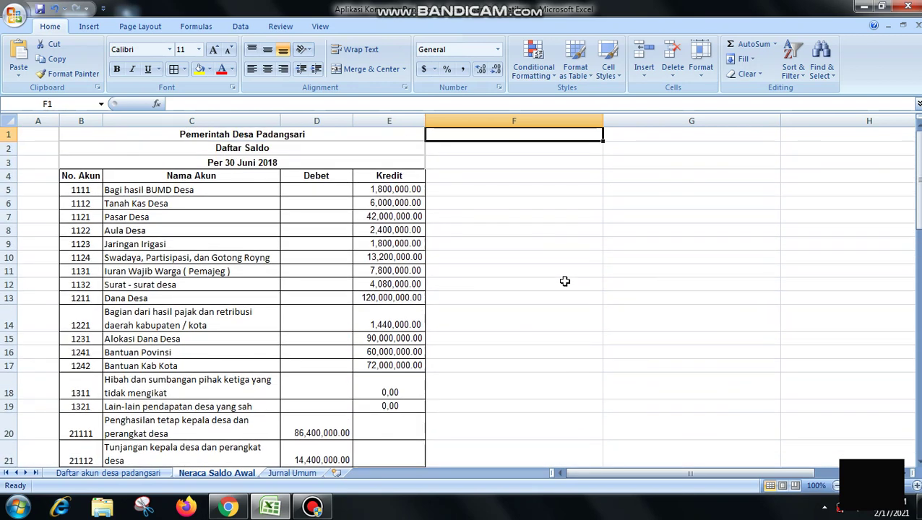